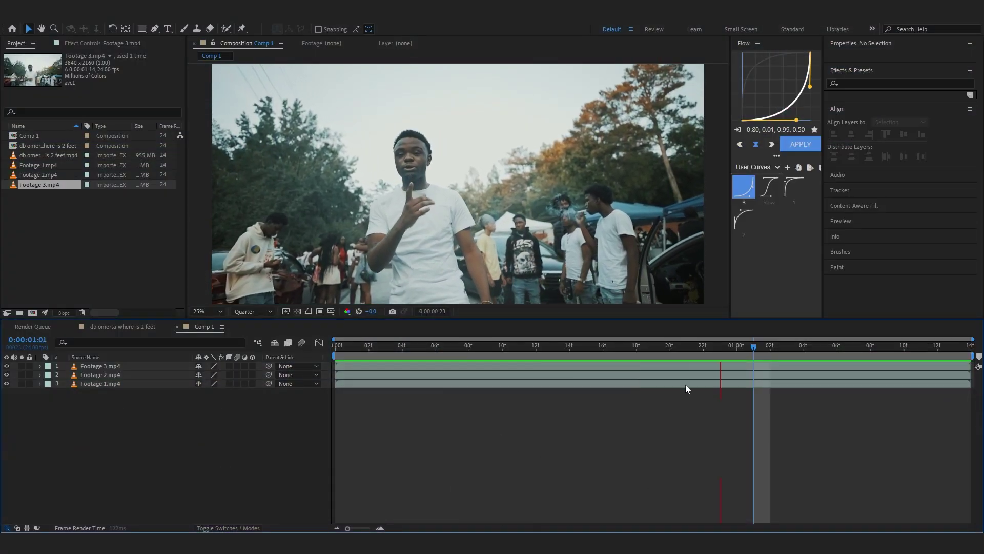
- Preview the Footage 3, Footage 2 and Footage 1 clips one at a time by switching layer visibility
drag(569, 344, 13, 403)
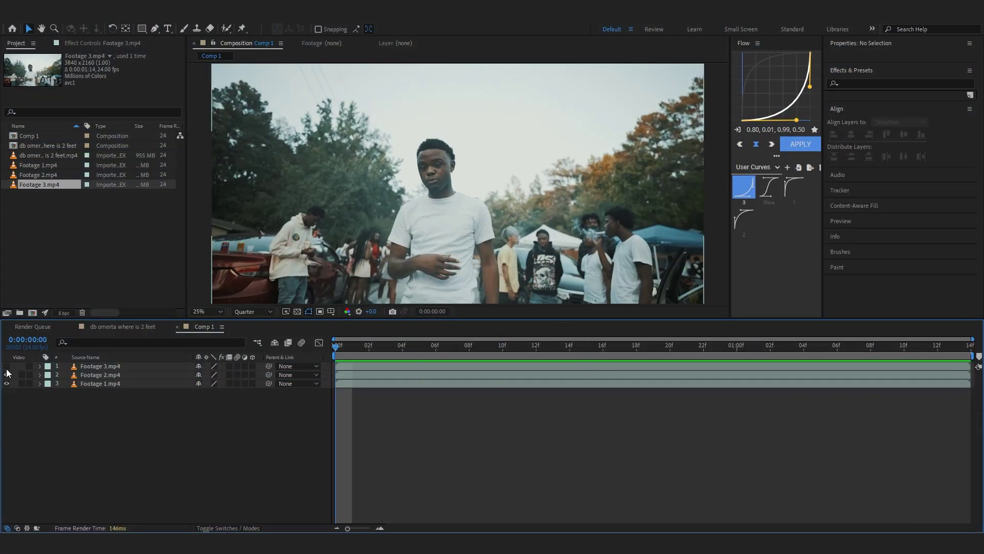
click(6, 375)
click(6, 384)
click(6, 383)
click(6, 374)
click(8, 366)
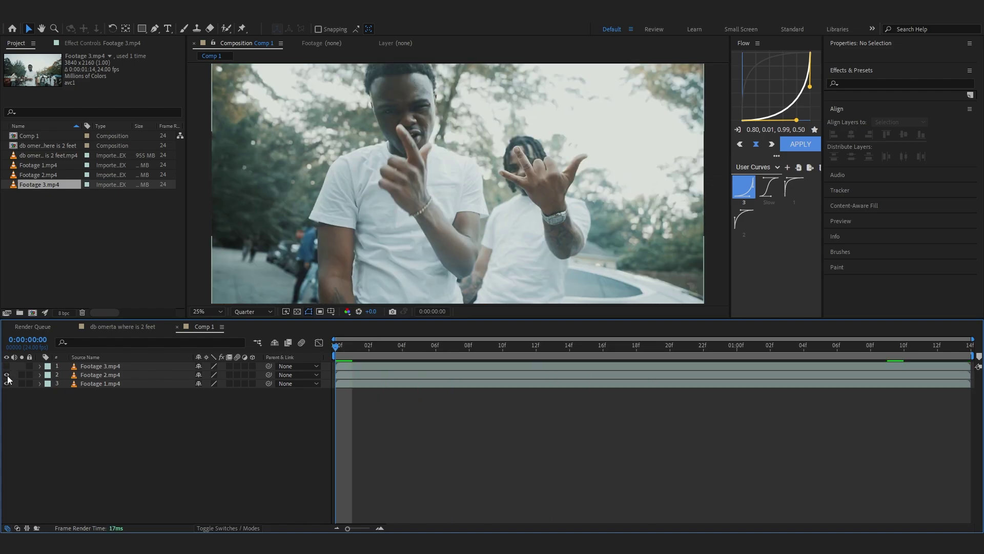
key(space)
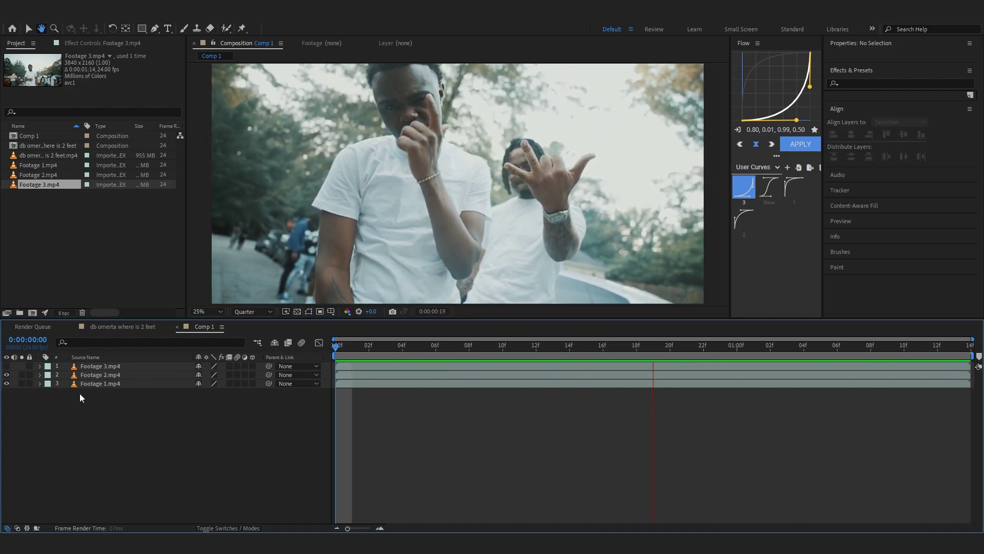
click(7, 383)
key(space)
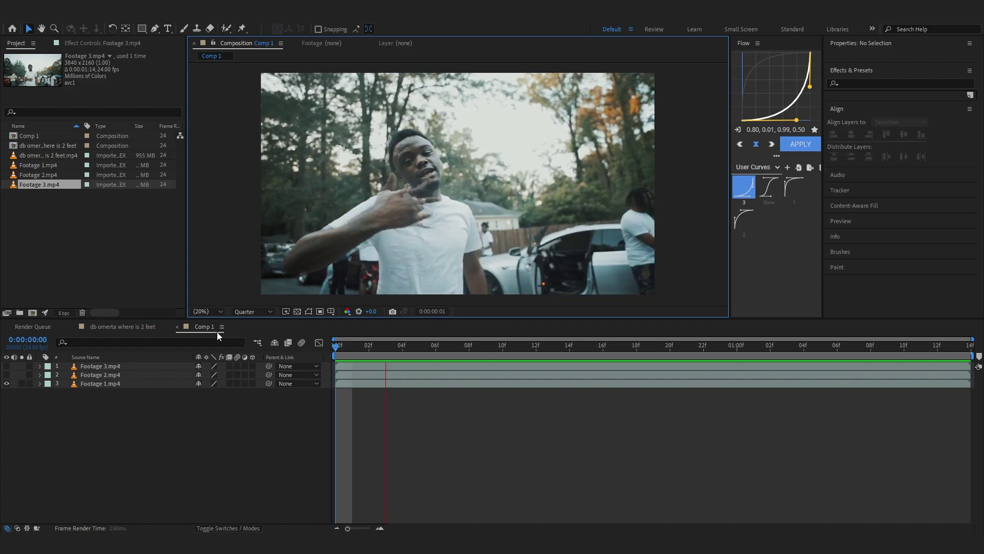
- Leave only Footage 3.mp4 visible and open it in the layer viewer with the Roto Brush tool active
click(5, 382)
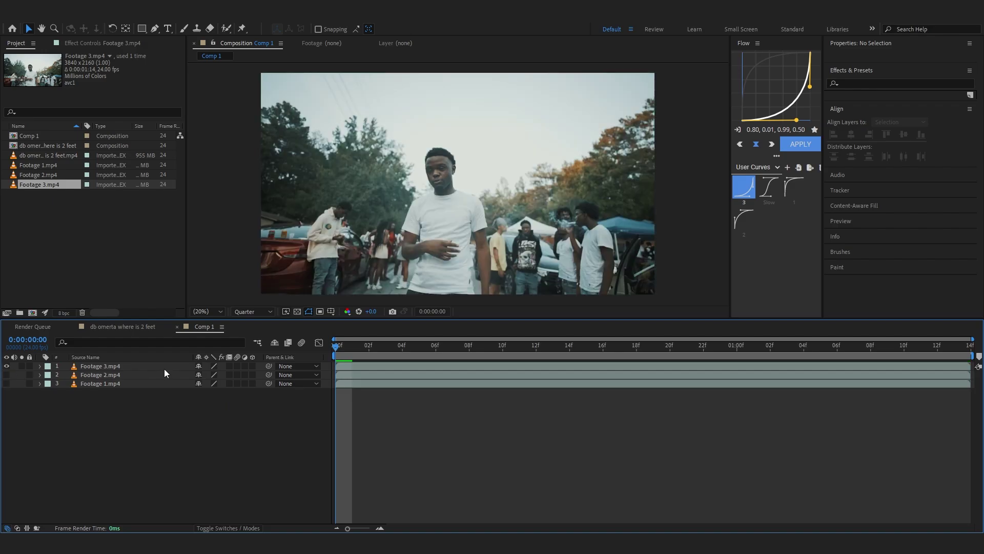
click(162, 369)
key(alt+w)
click(261, 336)
double_click(435, 241)
- Paint Roto Brush strokes over the front man's shirt, shoulders, neck and head to include them in the matte
scroll(436, 235, up, 4)
drag(418, 174, 422, 141)
scroll(422, 140, down, 1)
drag(396, 183, 396, 135)
mouse_move(372, 219)
mouse_down()
mouse_move(438, 125)
mouse_move(416, 194)
mouse_move(417, 94)
mouse_up()
mouse_move(308, 116)
mouse_down()
mouse_move(303, 169)
mouse_move(312, 132)
mouse_move(280, 234)
mouse_up()
drag(346, 92, 358, 133)
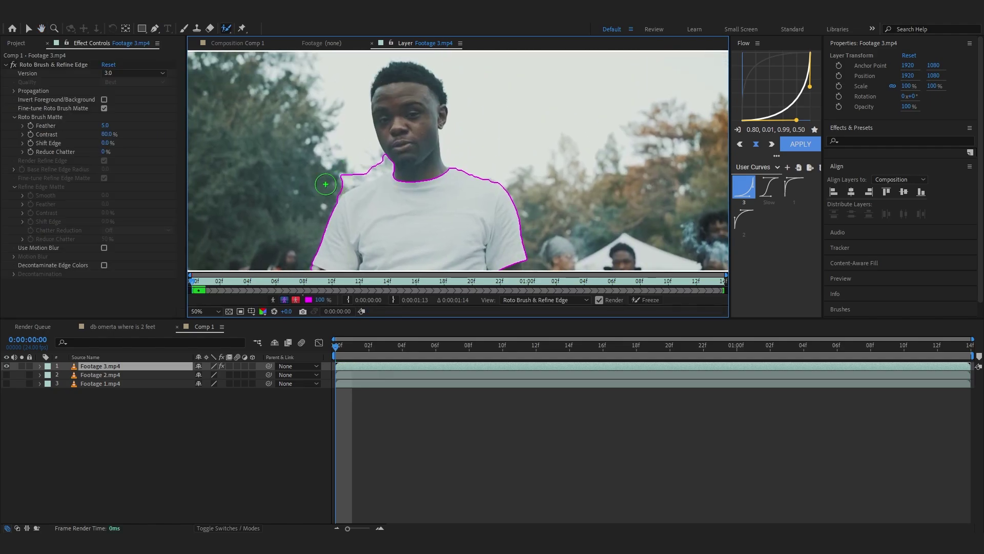
drag(339, 180, 378, 164)
mouse_move(335, 169)
mouse_down()
mouse_move(325, 147)
mouse_move(335, 204)
mouse_up()
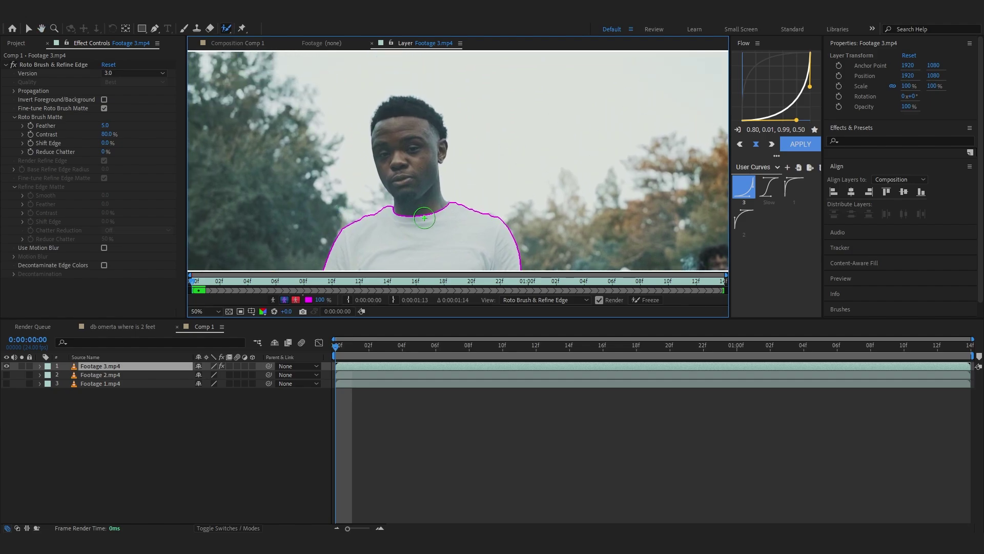
scroll(406, 144, down, 2)
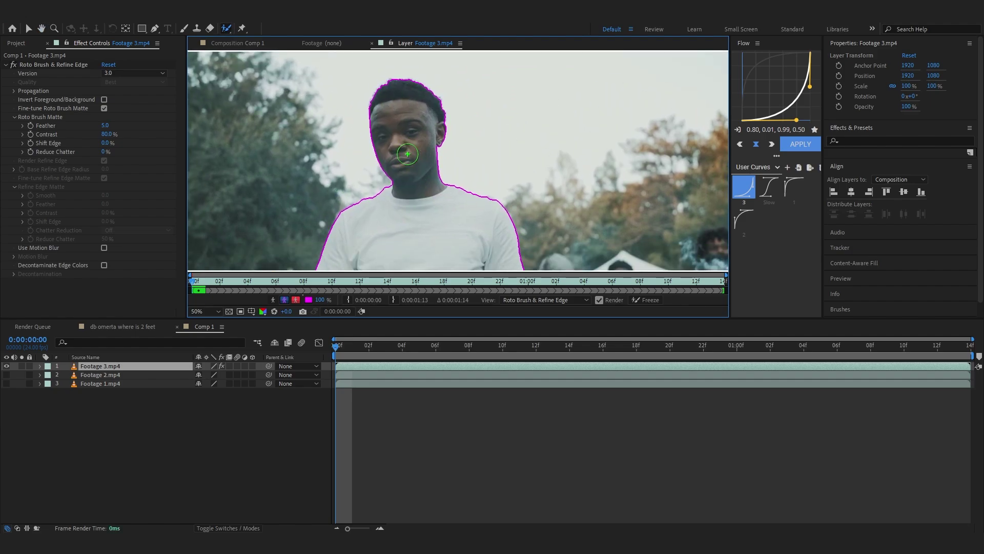
drag(404, 153, 349, 69)
- Extend the Roto Brush selection over the man's torso and arms, subtracting the background caught beside them
drag(427, 244, 425, 193)
scroll(425, 193, down, 6)
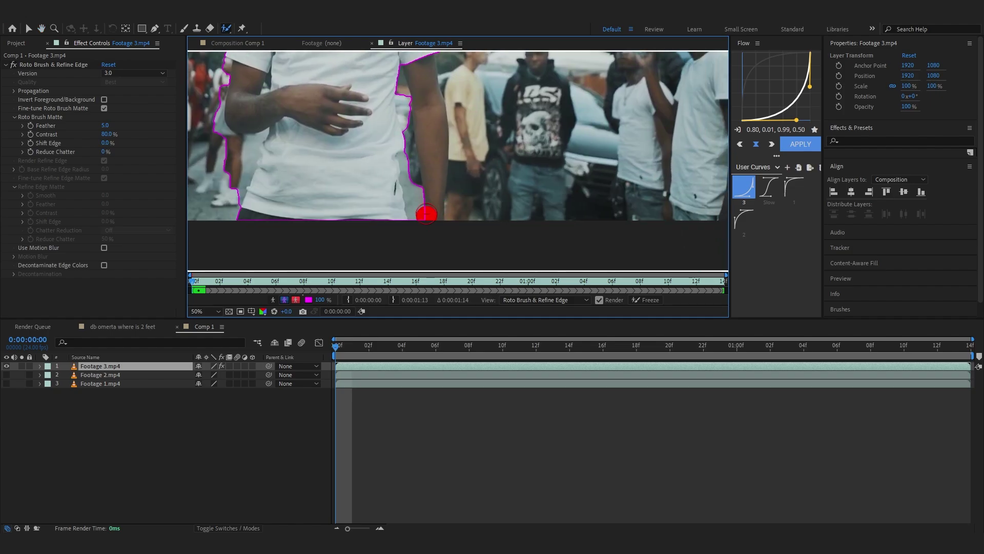
scroll(425, 211, up, 6)
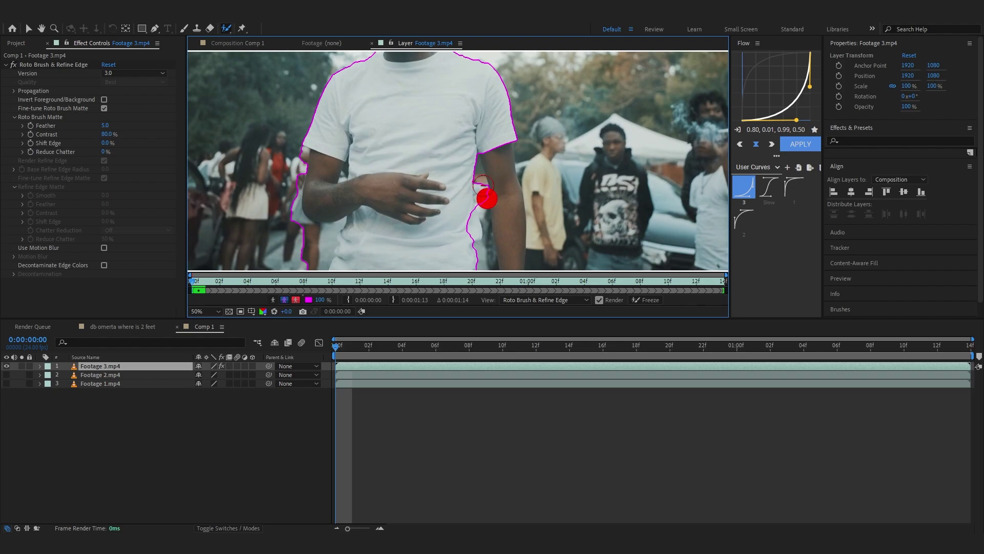
drag(482, 181, 493, 165)
drag(460, 227, 438, 191)
drag(440, 133, 443, 193)
drag(445, 199, 419, 140)
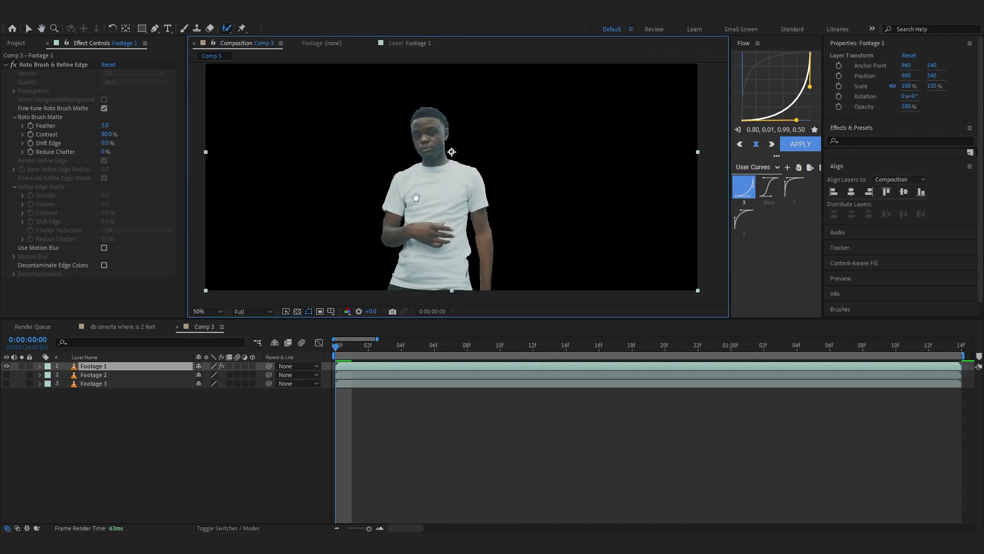
- Set the Footage 1 cutout's Roto Brush matte to feather 10.5 and shift edge -25%
key(h)
drag(416, 195, 386, 201)
scroll(416, 242, down, 2)
scroll(415, 239, up, 2)
mouse_move(415, 237)
mouse_down()
mouse_move(444, 200)
mouse_move(407, 224)
mouse_up()
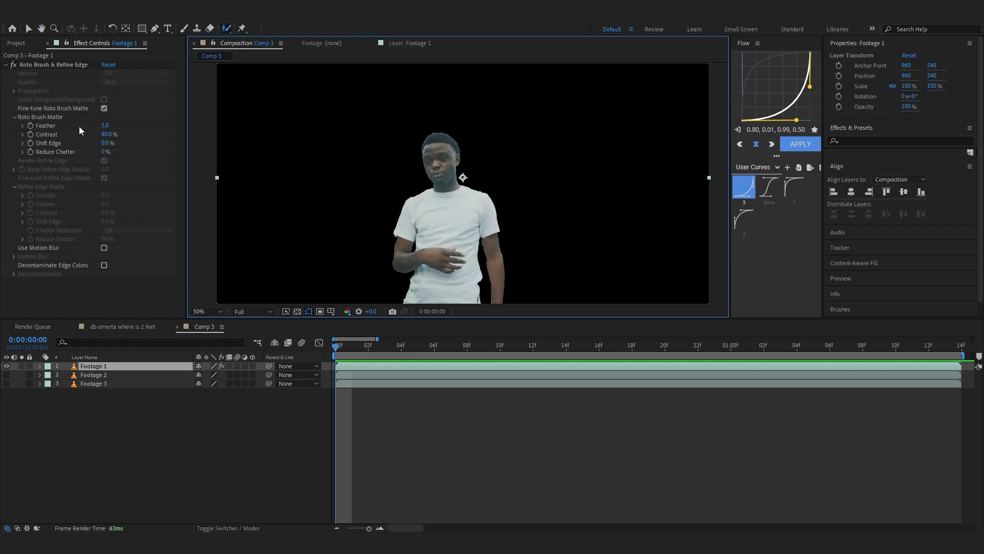
mouse_move(105, 126)
mouse_down()
mouse_move(128, 123)
mouse_move(82, 146)
mouse_up()
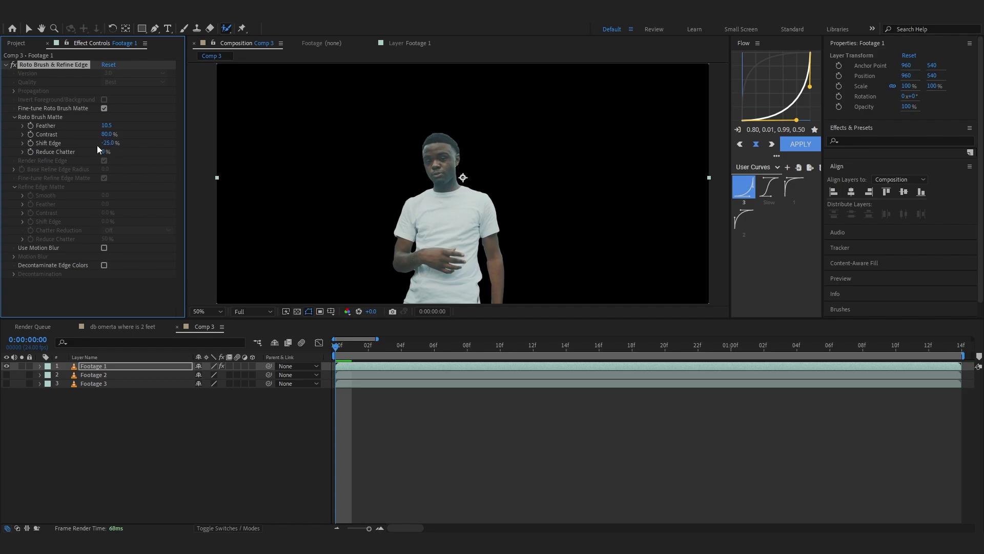
- Show only Footage 2, mask the foreground man with the Roto Brush, and freeze the matte
click(7, 365)
click(7, 374)
click(87, 378)
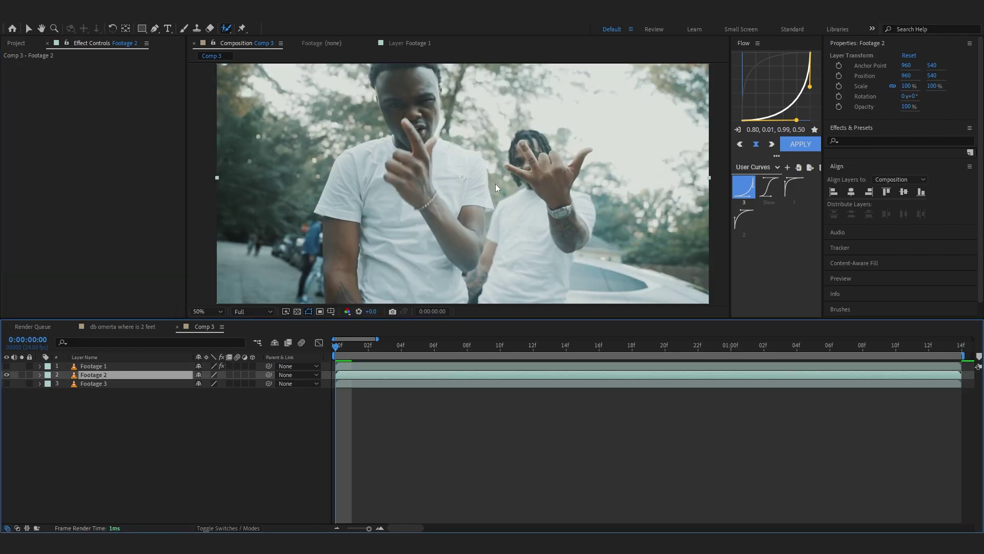
double_click(379, 179)
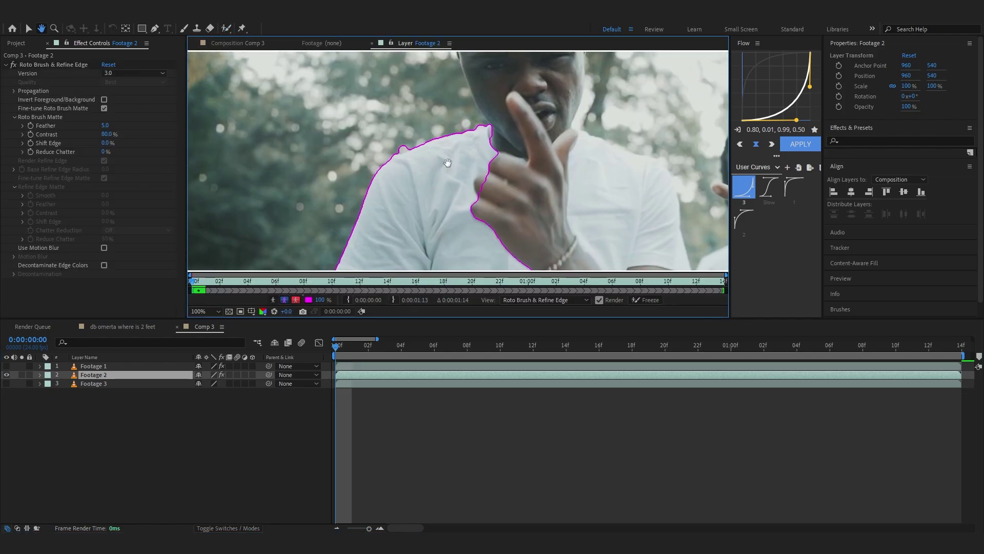
drag(512, 123, 469, 267)
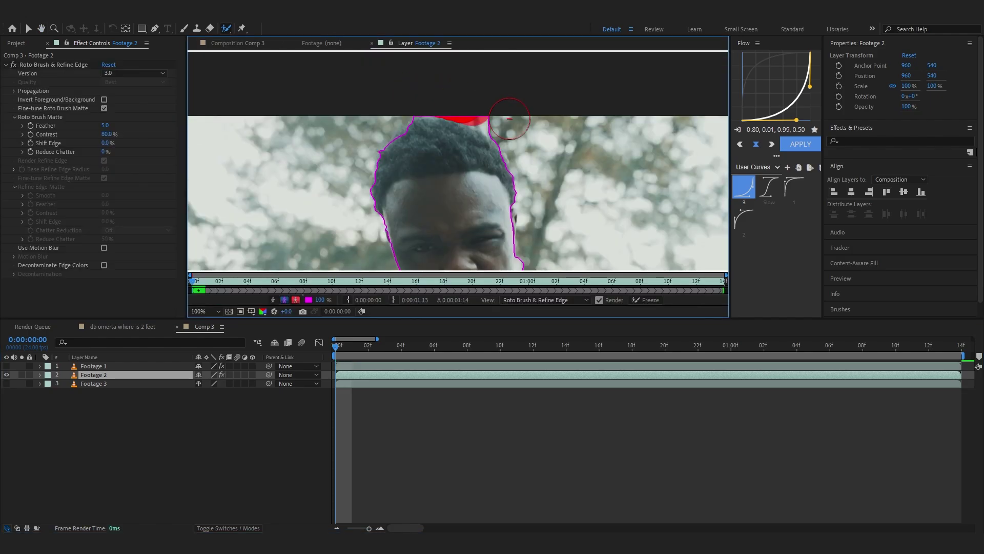
scroll(509, 118, down, 4)
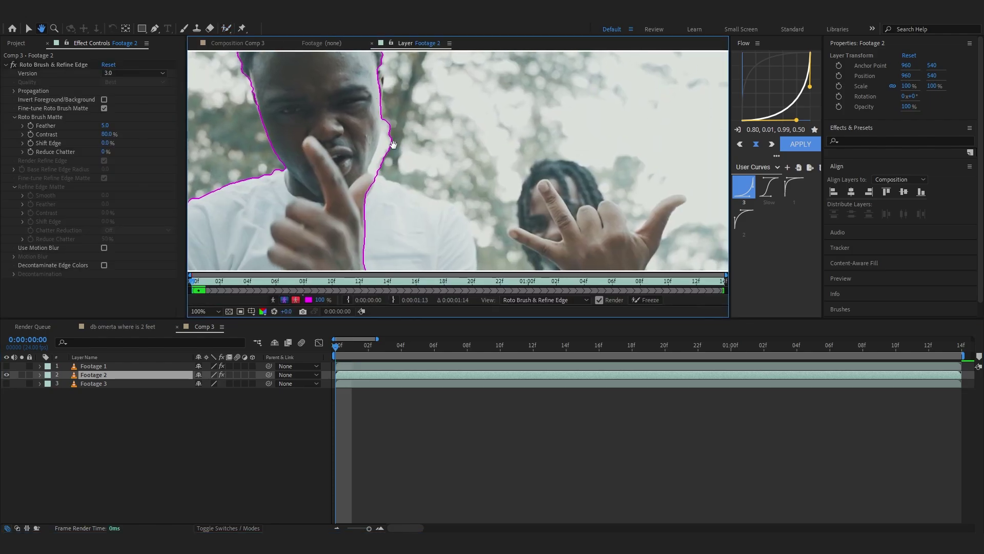
click(648, 300)
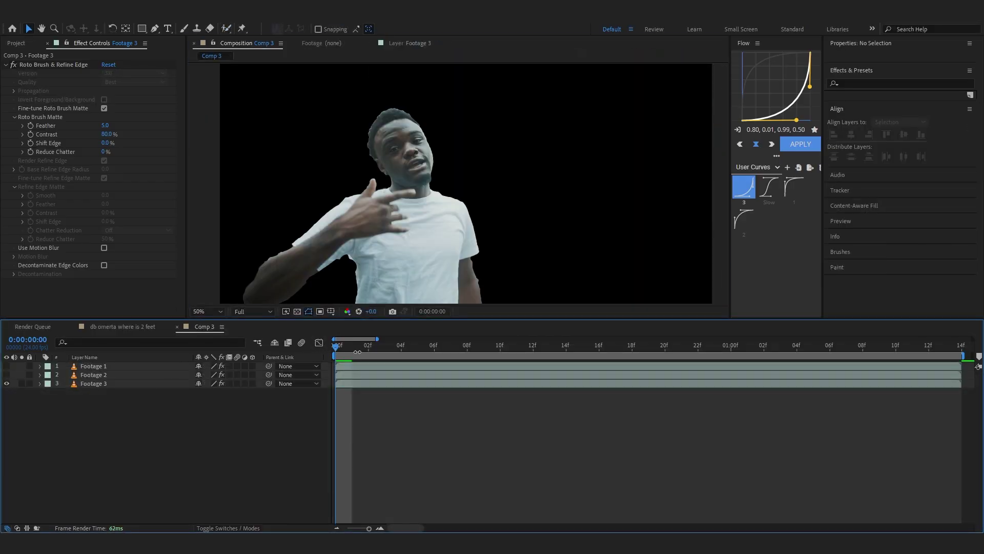
- Play back the Footage 1 cutout with Footage 2 and Footage 3 hidden, stopping at frame 9
mouse_move(357, 351)
mouse_down()
mouse_move(597, 354)
mouse_move(340, 349)
mouse_up()
click(7, 383)
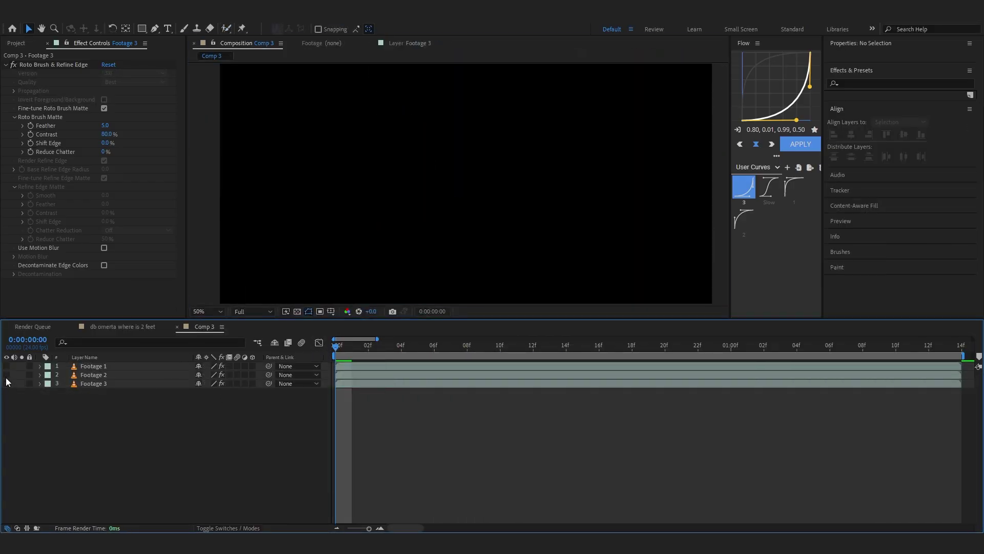
click(7, 375)
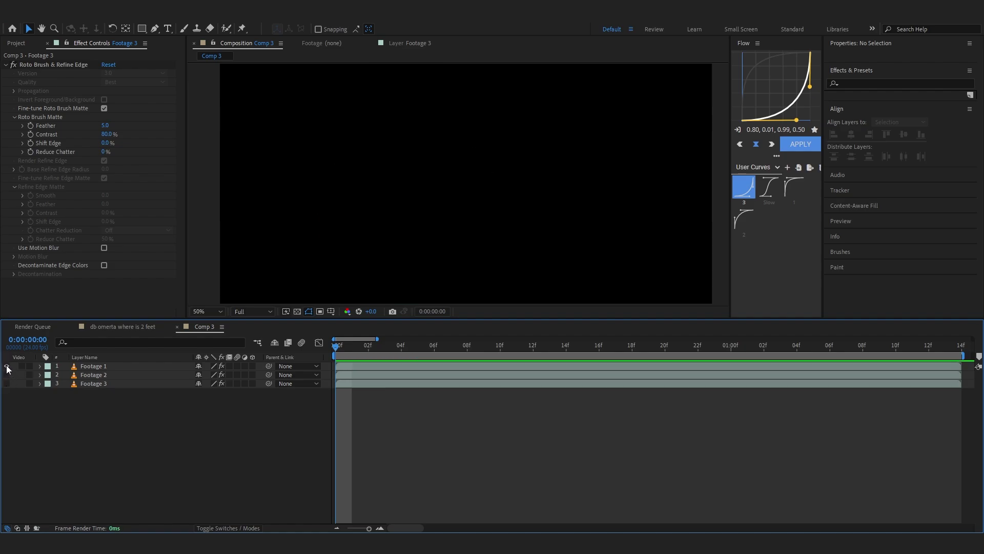
click(6, 366)
key(space)
key(space)
drag(416, 351, 483, 351)
- Duplicate the Footage 1 layer and delete the Roto Brush & Refine Edge effect from the lower copy
click(506, 366)
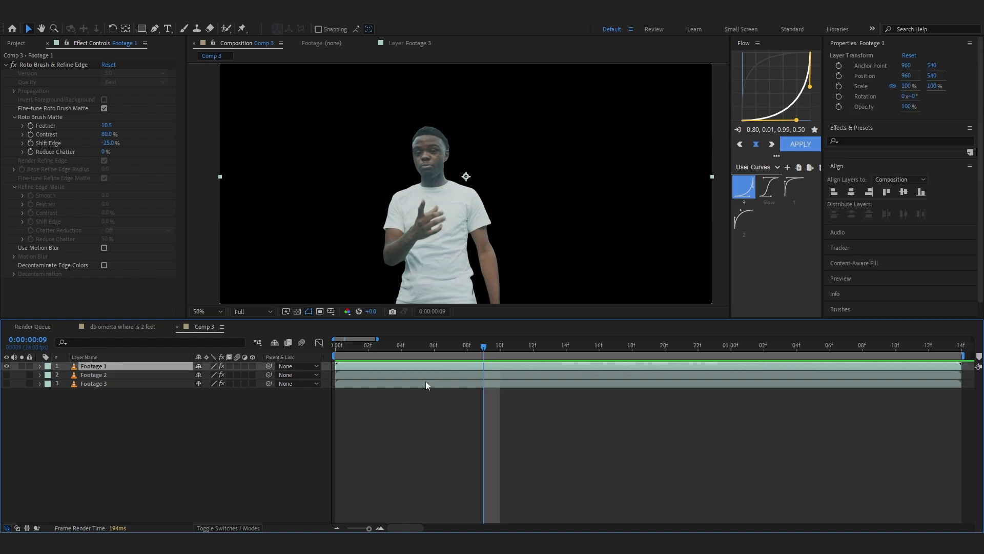
key(ctrl+d)
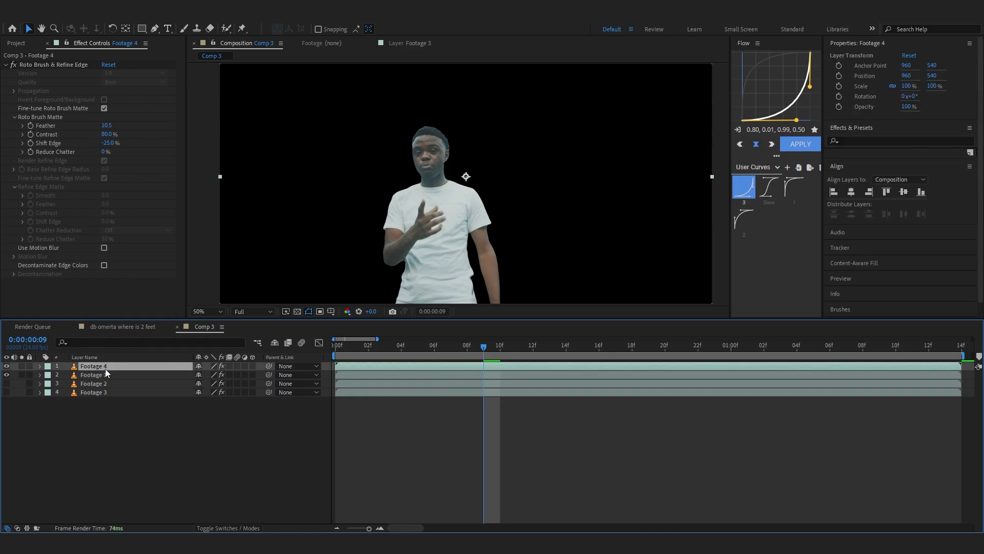
click(104, 374)
click(66, 213)
key(ctrl+a)
key(Delete)
- Rename the uncut Footage 1 layer as BG
click(158, 375)
key(Return)
key(BackSpace)
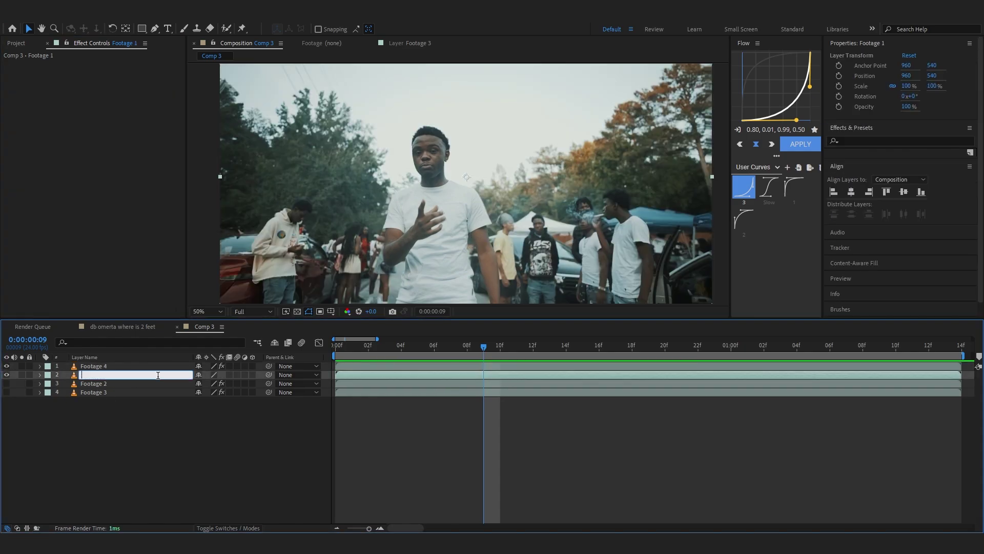
text(BG)
key(Return)
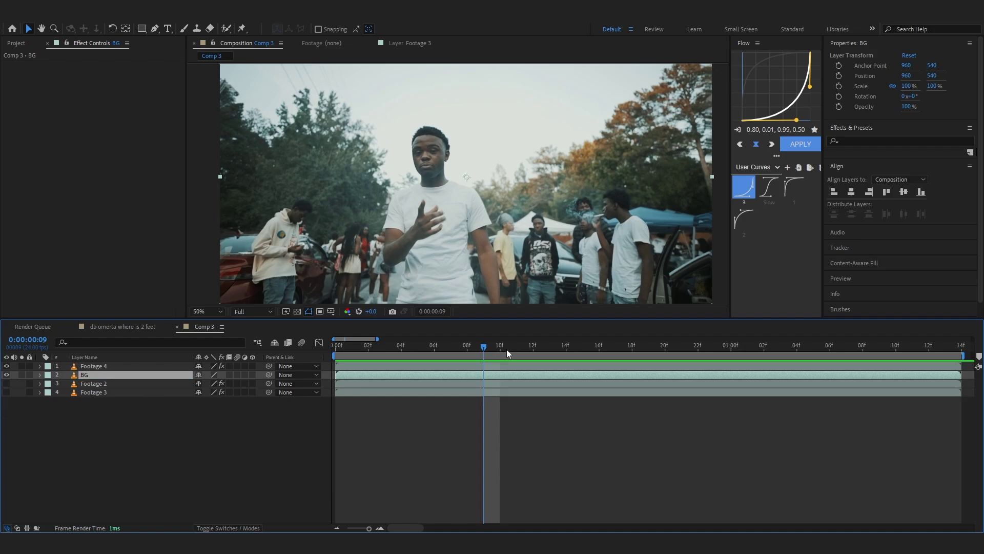
- Place the BG layer at the bottom of the stack and make Footage 2 and Footage 3 visible
key(space)
key(Home)
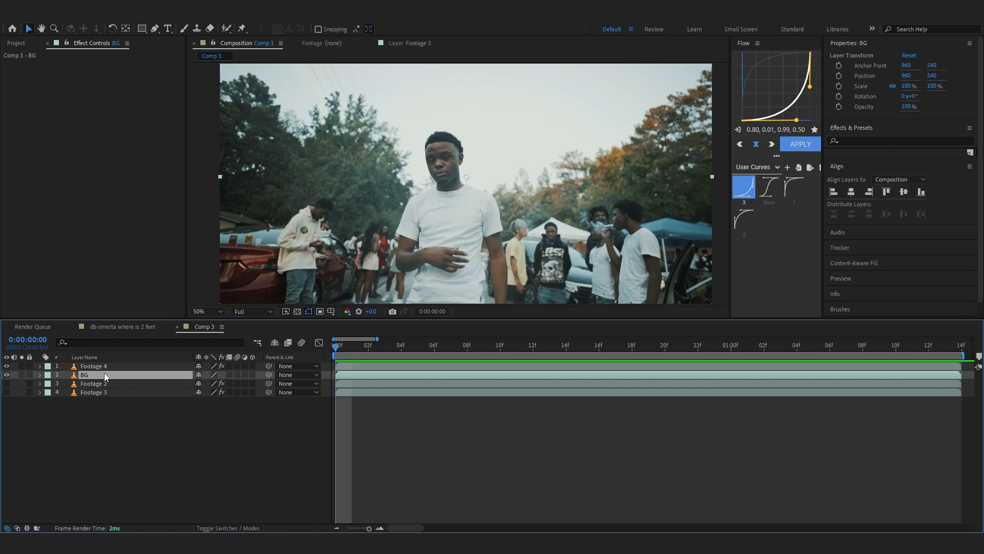
drag(102, 374, 6, 374)
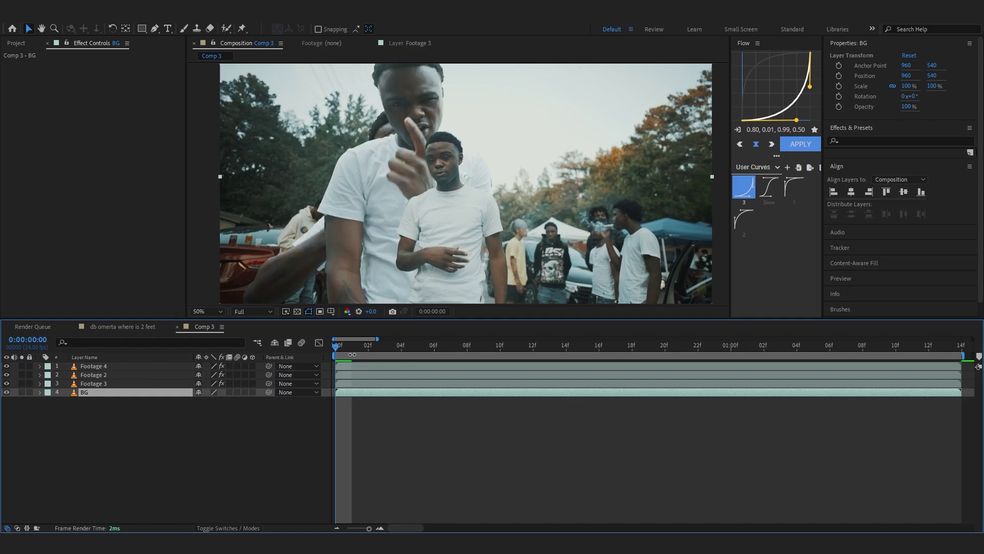
key(space)
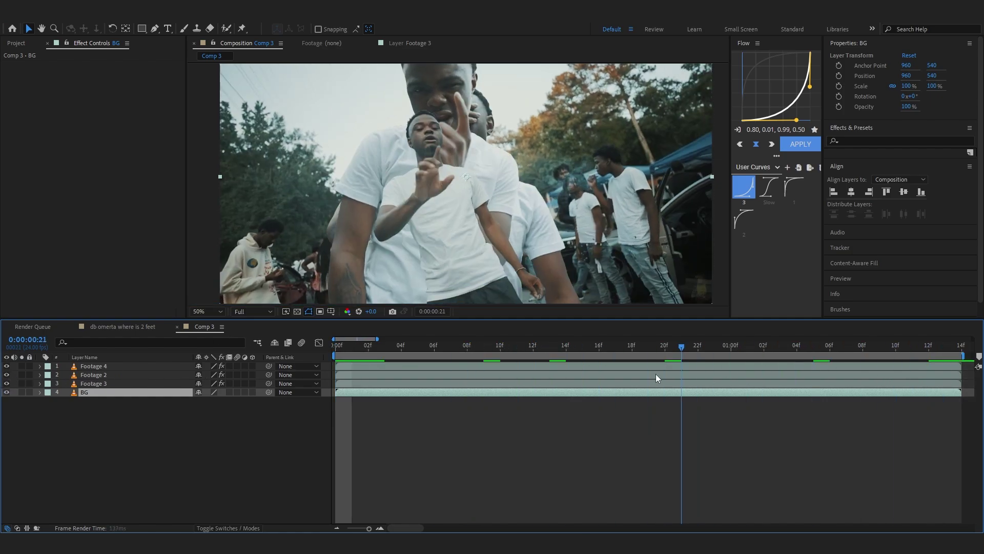
- Shift the Footage 2 cutout right to about X 1740 and the Footage 3 cutout left to about X 416
click(97, 376)
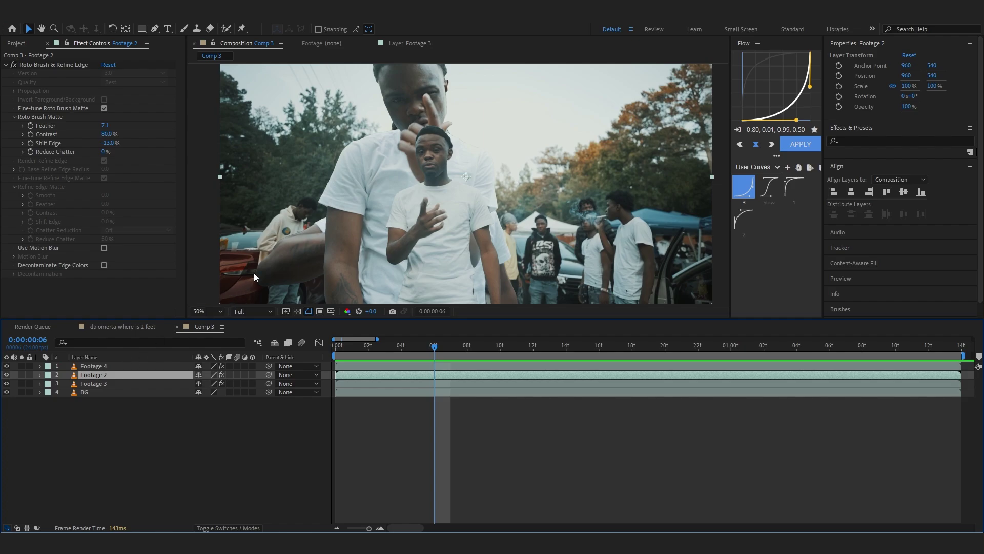
drag(373, 206, 574, 204)
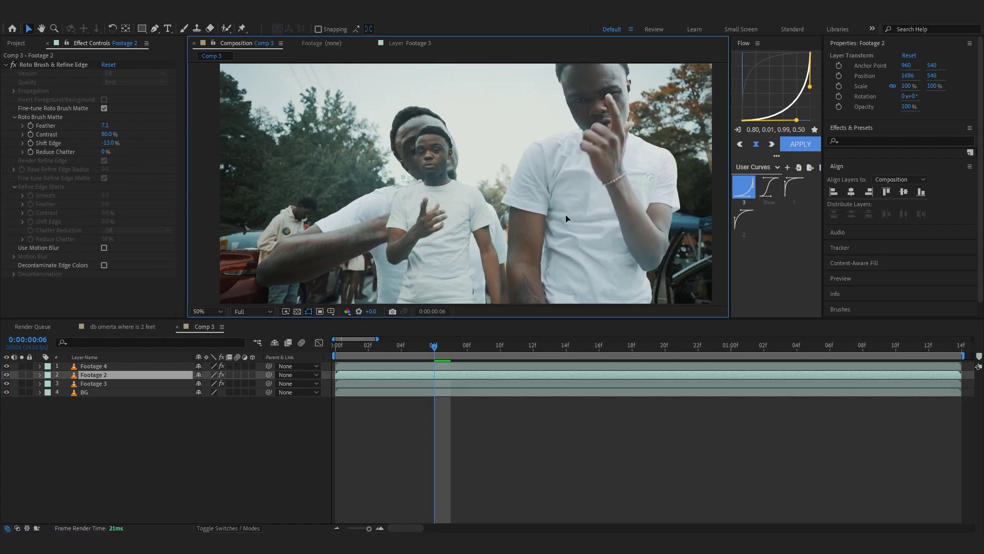
click(350, 383)
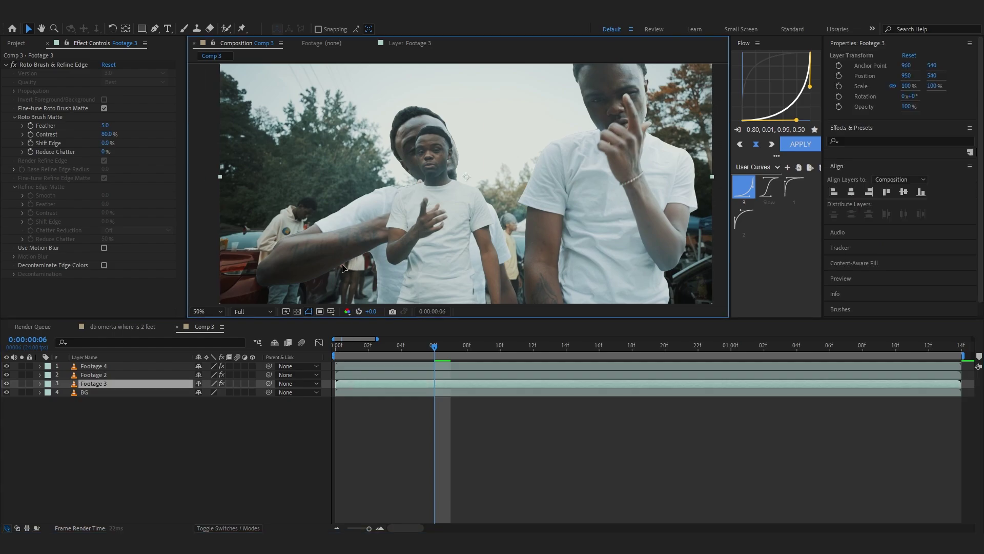
drag(336, 267, 199, 267)
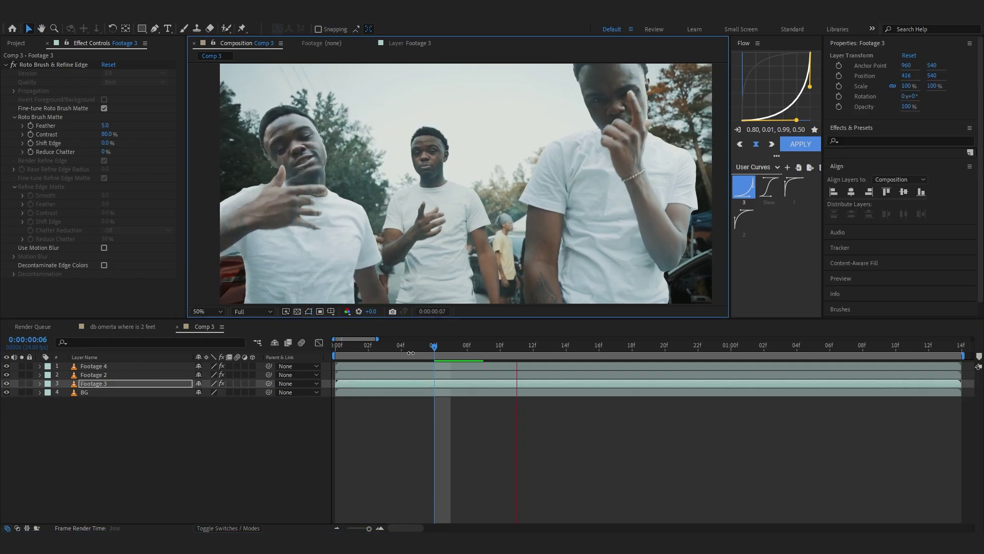
- Scale Footage 4 and BG together to 130% and reposition them at about 1004, 382
click(451, 395)
ctrl+click(435, 366)
key(s)
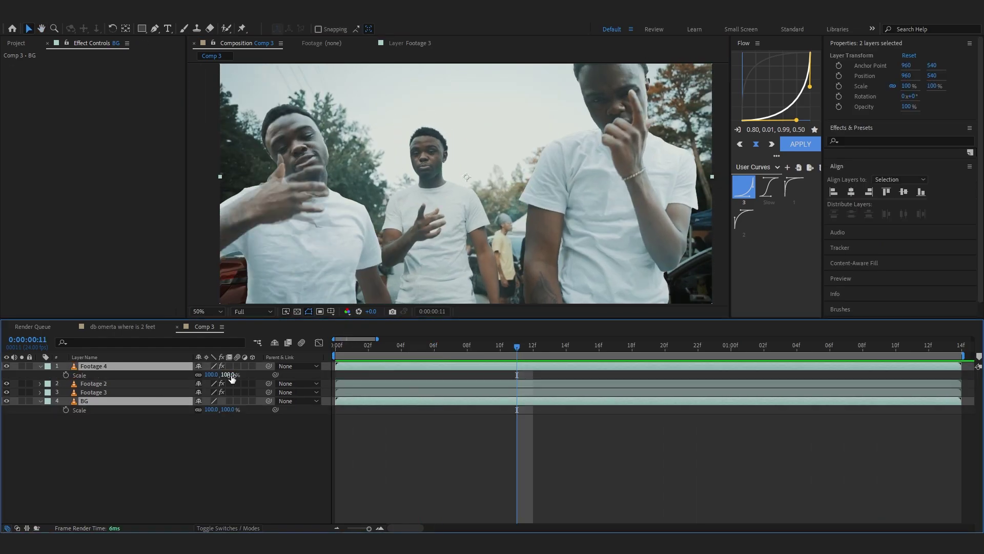
drag(231, 376, 246, 375)
drag(458, 204, 479, 159)
key(space)
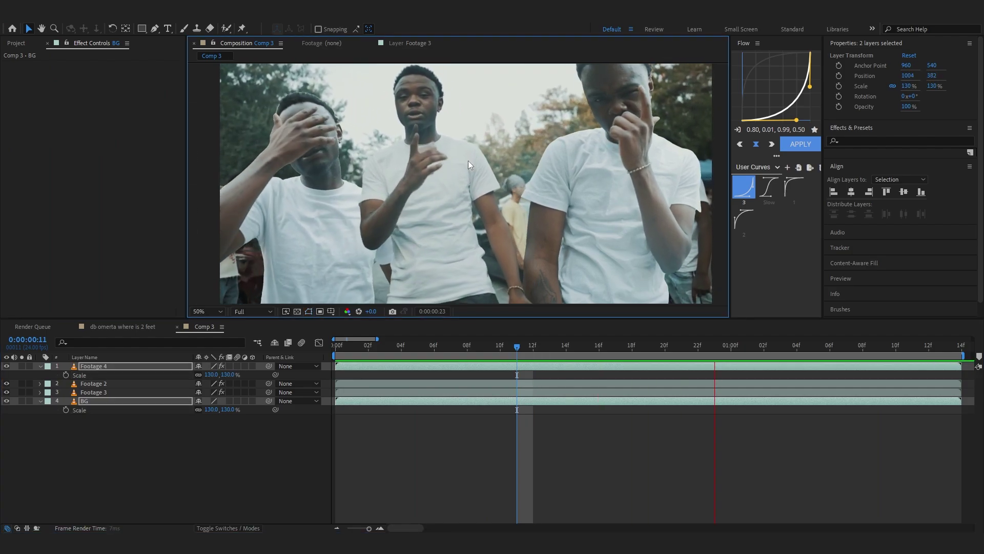
click(466, 441)
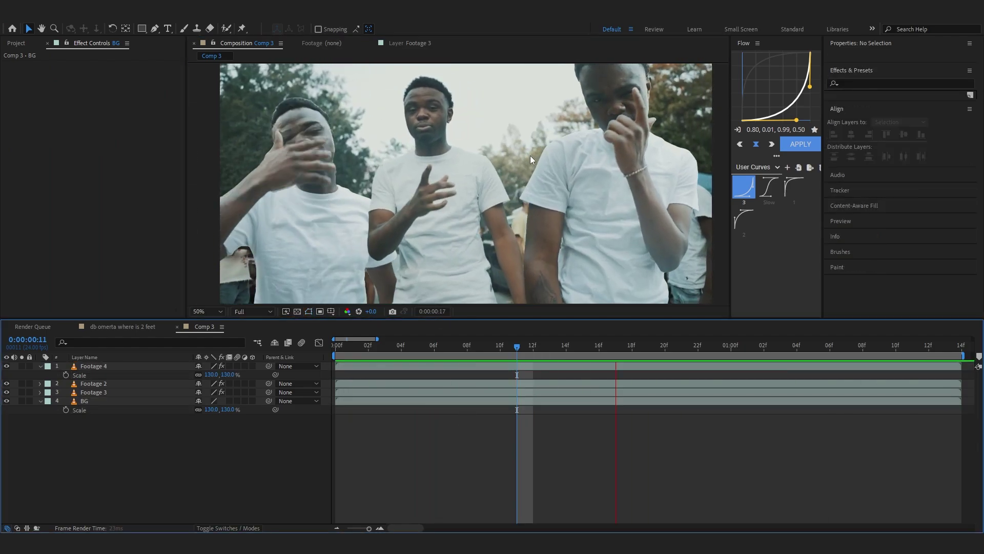
- Try placing Footage 2 above Footage 4 in the layer order, and undo the reorder
drag(91, 384, 91, 368)
key(ctrl+z)
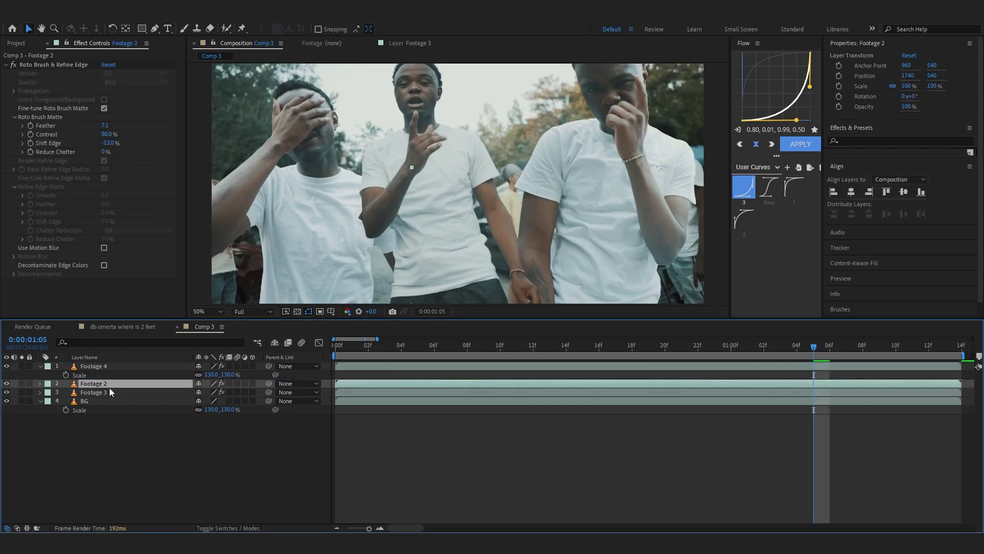
- Move Footage 2 above Footage 4 to the top of the layer stack and preview the composite
key(ctrl+z)
key(ctrl+shift+z)
drag(109, 383, 112, 364)
scroll(555, 254, down, 2)
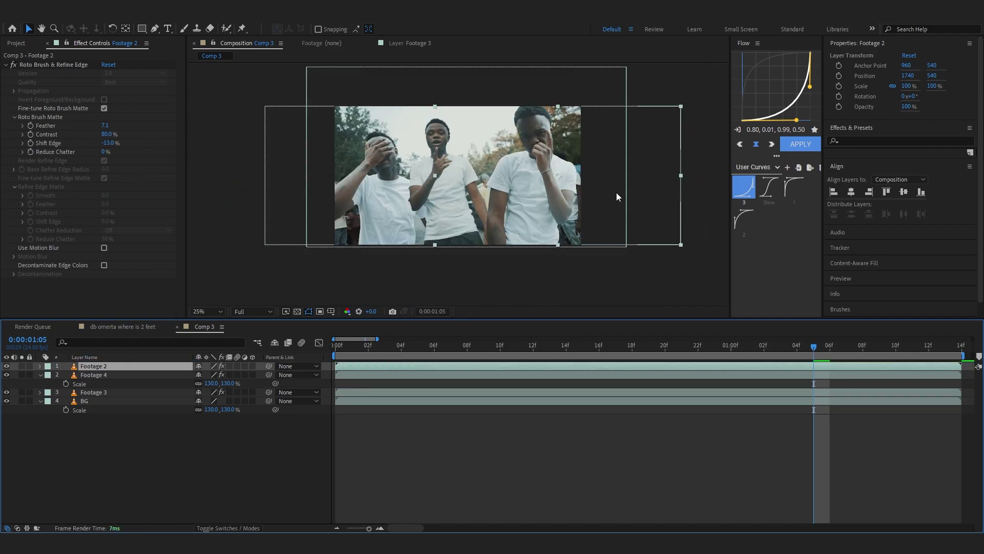
key(space)
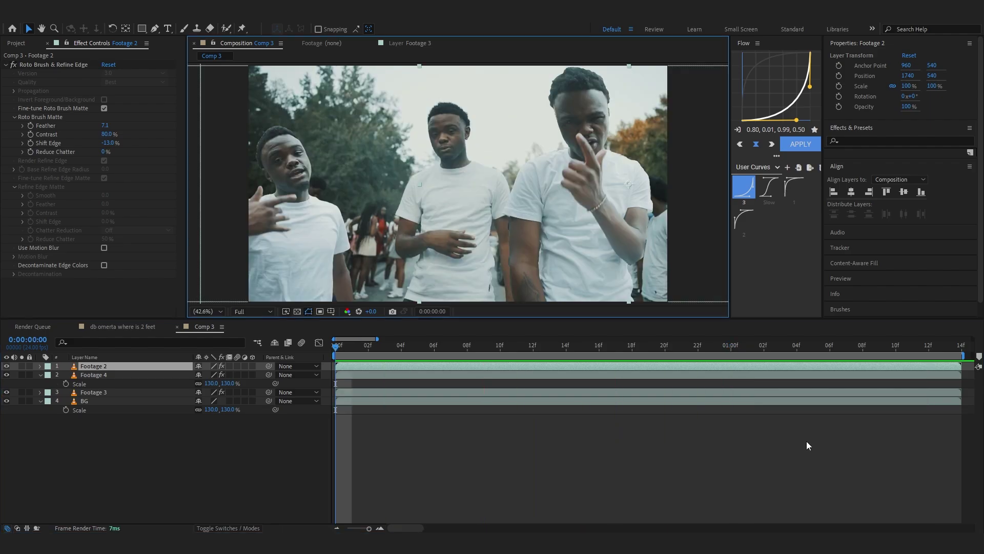
- Inspect the overlaps and shirt tones of the three performers up close at 0:00:01:08
click(845, 348)
drag(847, 348, 870, 352)
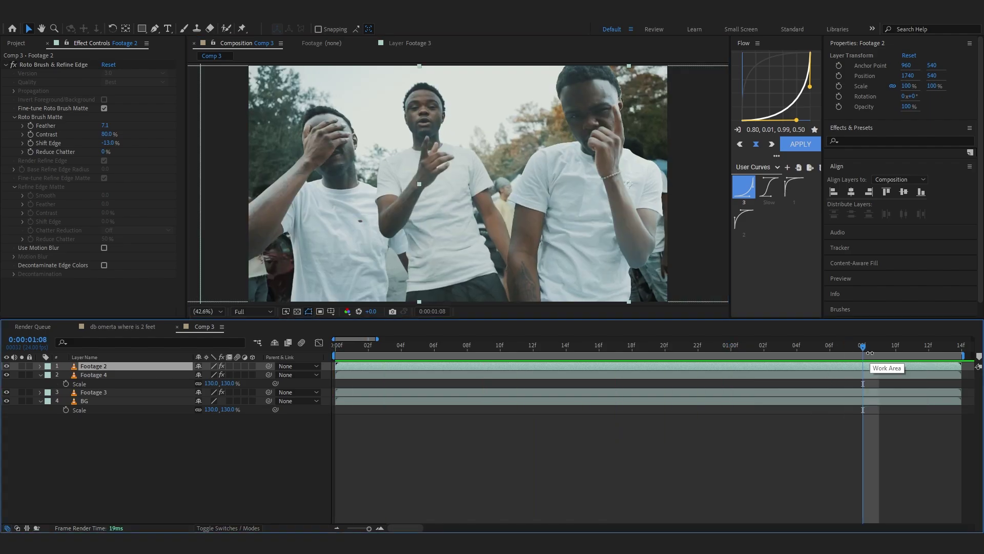
scroll(518, 195, up, 5)
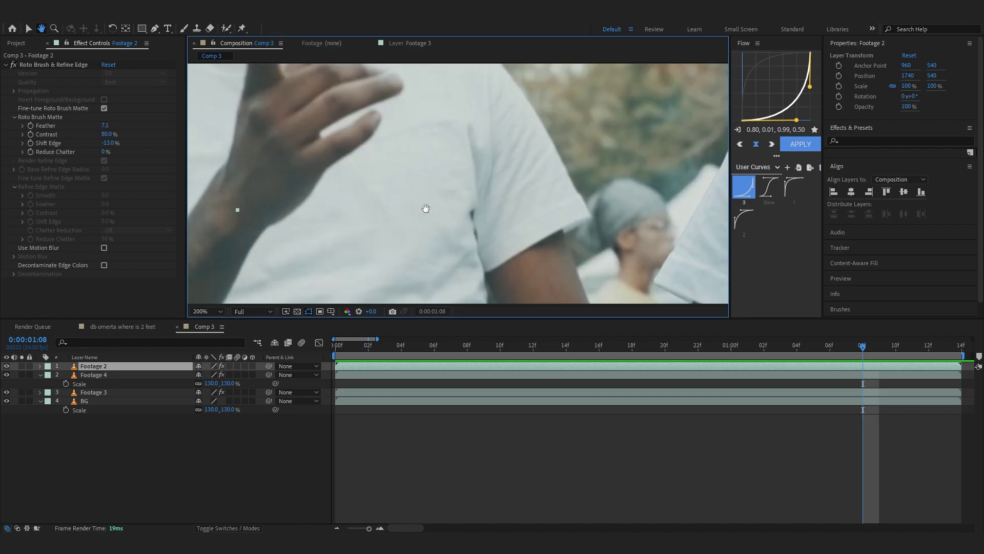
mouse_move(426, 208)
mouse_down()
mouse_move(462, 257)
mouse_move(422, 216)
mouse_up()
scroll(466, 237, down, 1)
scroll(427, 195, up, 1)
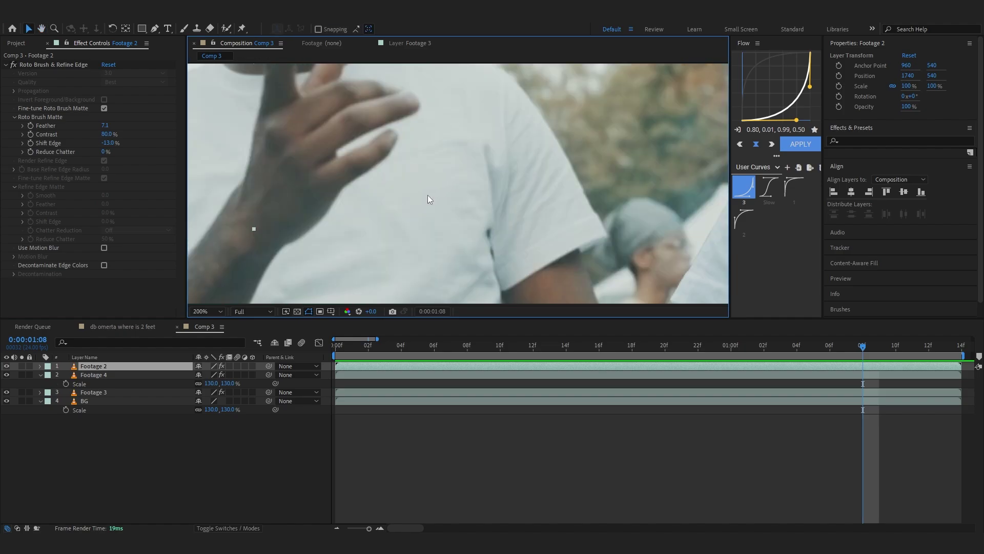
drag(541, 225, 251, 137)
drag(587, 213, 411, 220)
scroll(388, 177, down, 1)
scroll(552, 199, up, 1)
drag(628, 201, 365, 247)
scroll(551, 199, up, 1)
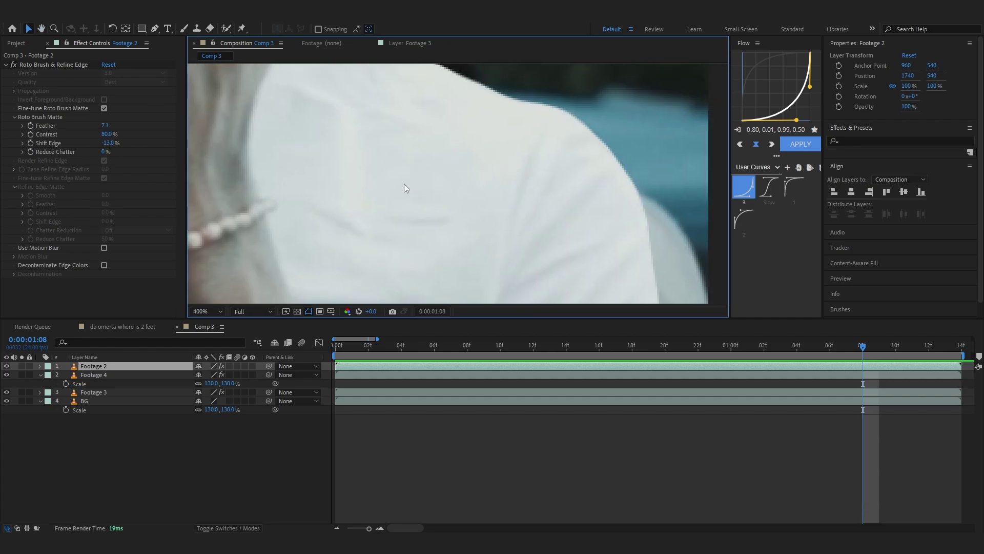
scroll(406, 186, down, 3)
scroll(523, 213, up, 3)
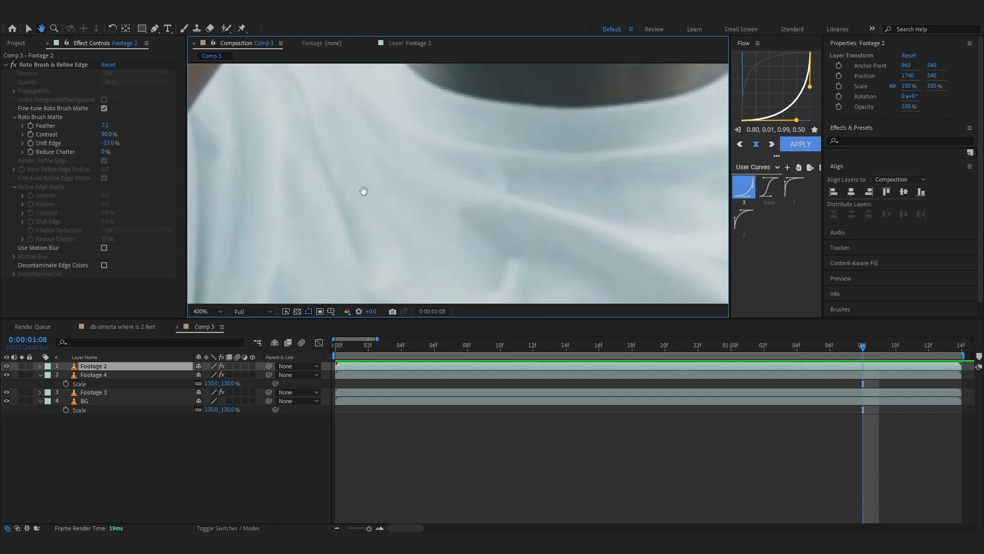
scroll(367, 186, down, 2)
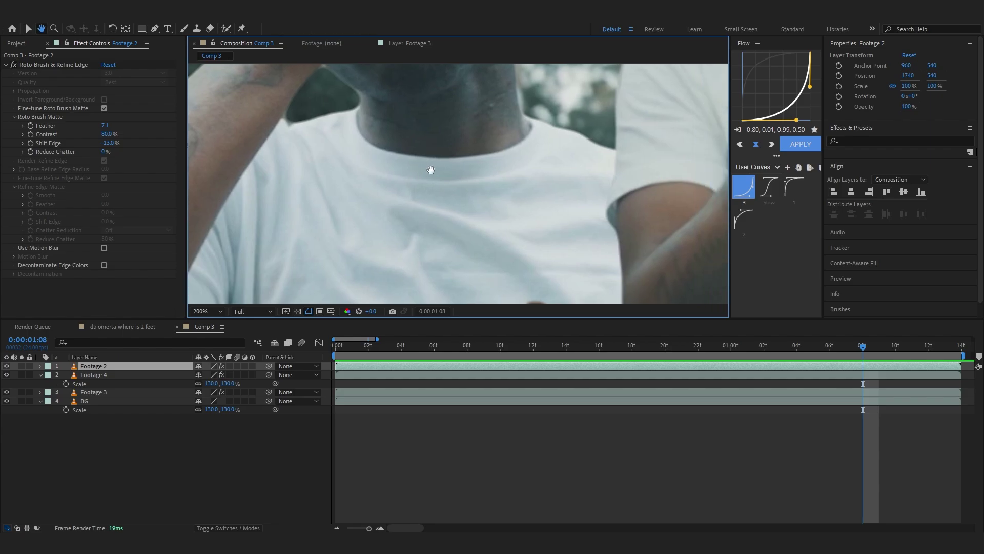
scroll(410, 179, down, 2)
- Check Footage 4's place in the composite by toggling its visibility, and apply a Lumetri Color effect to Footage 2
click(94, 375)
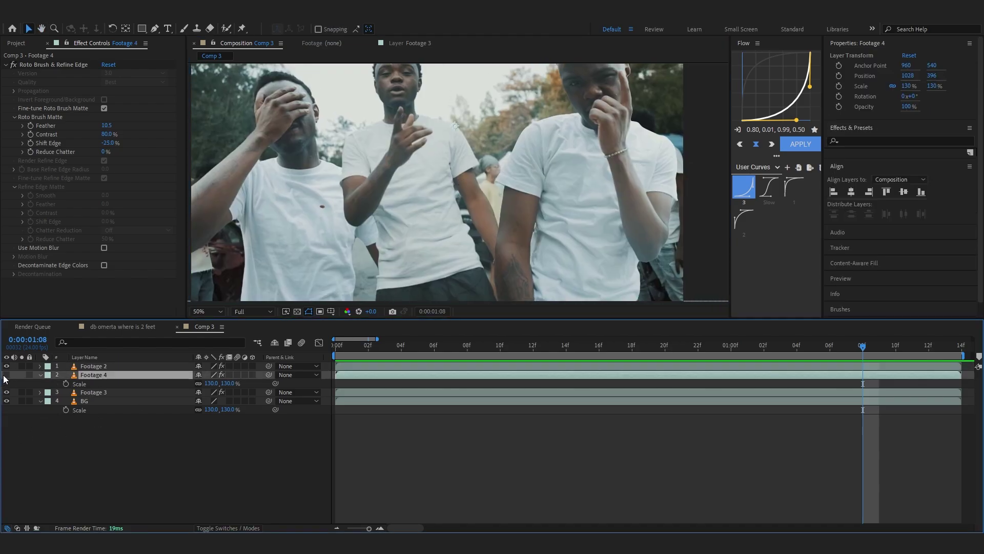
click(5, 375)
click(105, 365)
scroll(576, 122, down, 1)
scroll(576, 121, up, 1)
drag(577, 121, 538, 124)
key(ctrl+space)
key(Escape)
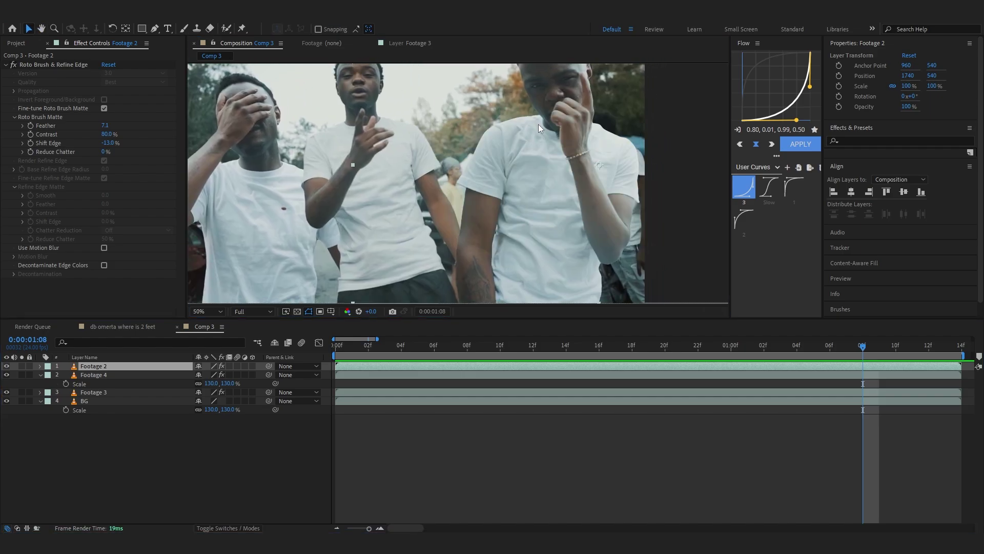
scroll(538, 124, up, 1)
scroll(505, 187, down, 1)
drag(335, 157, 344, 164)
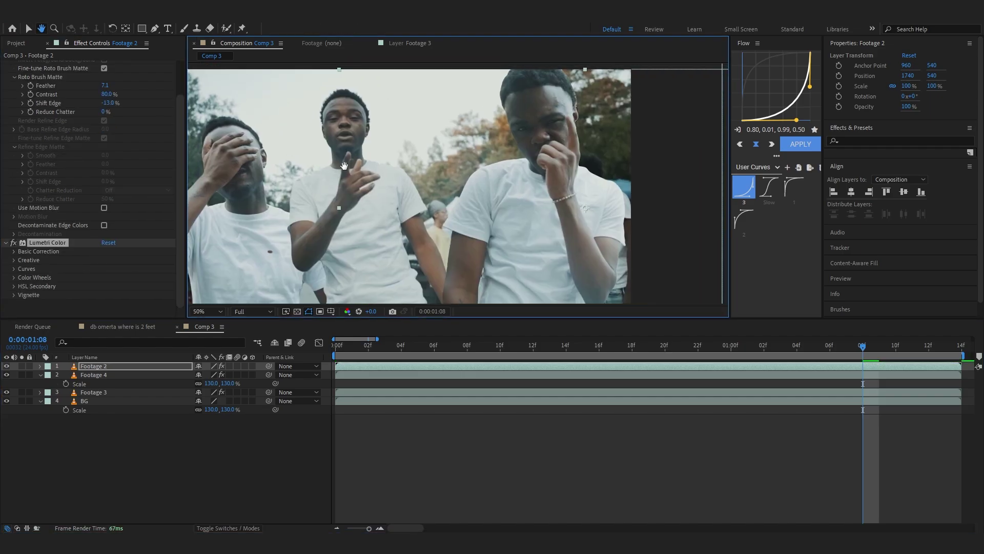
drag(542, 155, 518, 131)
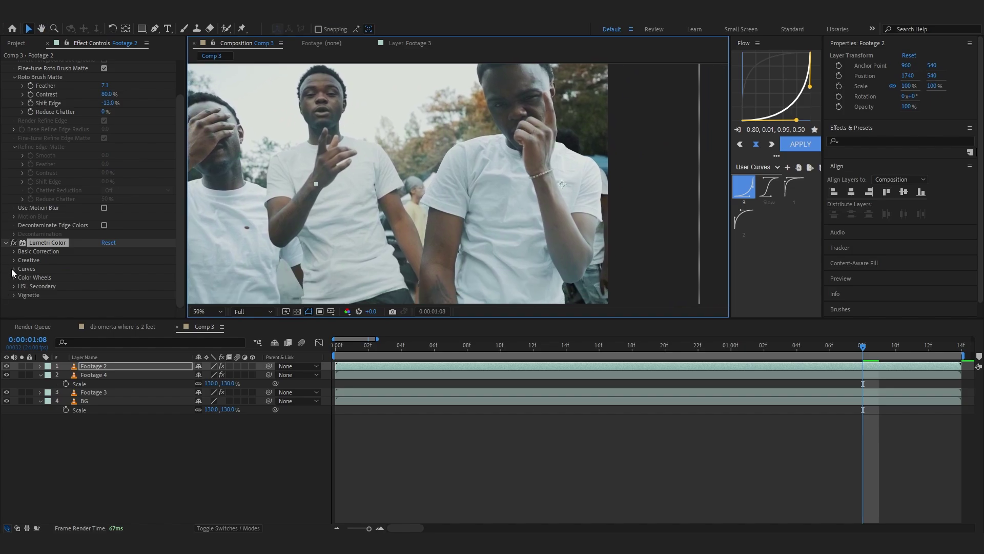
- Adjust Footage 2's Lumetri basic correction to Exposure 0.3, Highlights -83, Shadows -11 and a slightly warmer Temperature
click(14, 251)
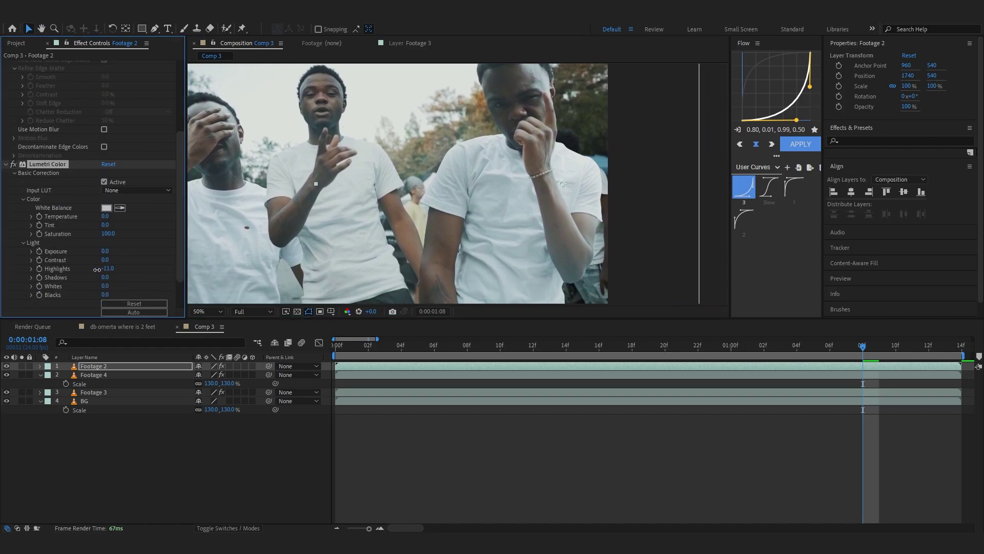
drag(97, 270, 84, 273)
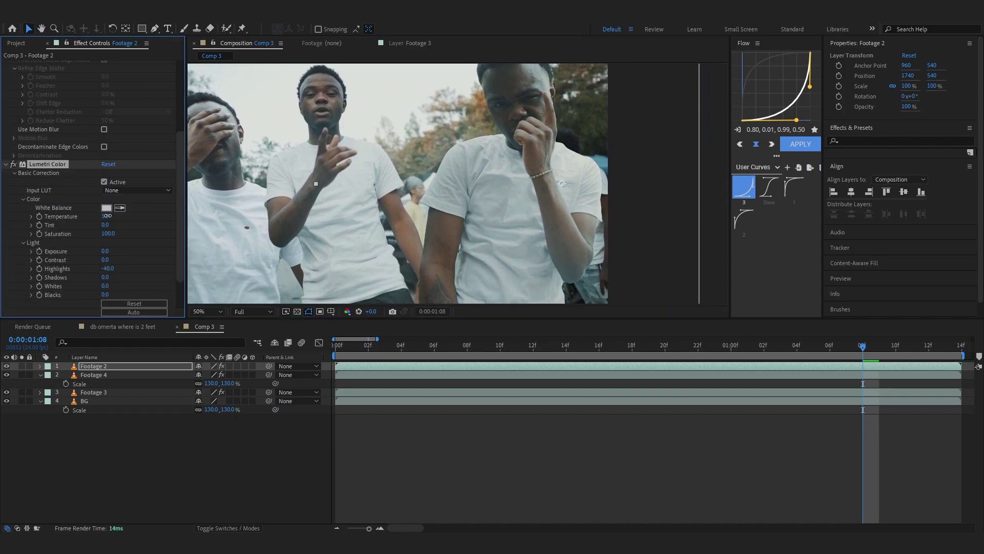
mouse_move(301, 169)
mouse_down()
mouse_move(322, 124)
mouse_move(301, 170)
mouse_move(282, 171)
mouse_up()
scroll(303, 165, down, 2)
scroll(304, 165, up, 2)
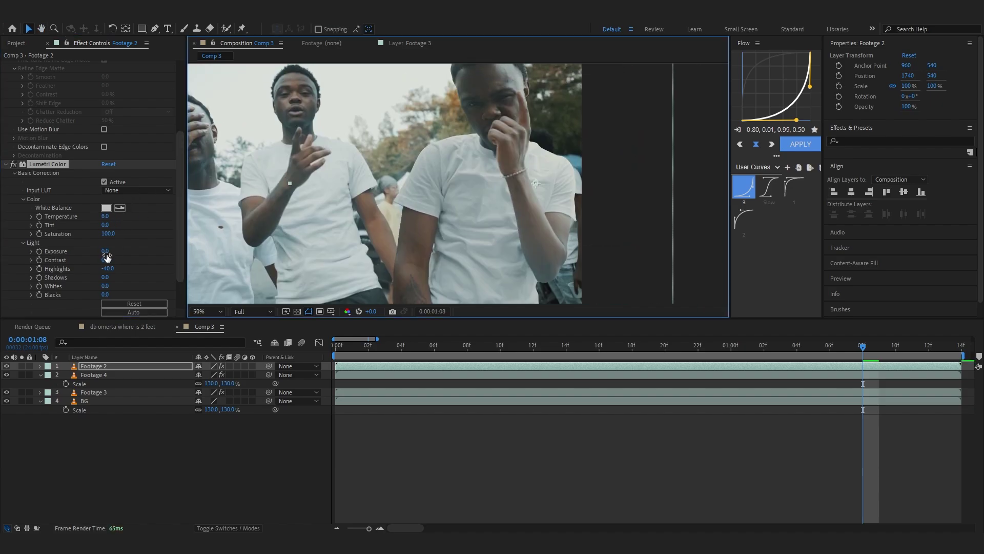
drag(107, 256, 110, 252)
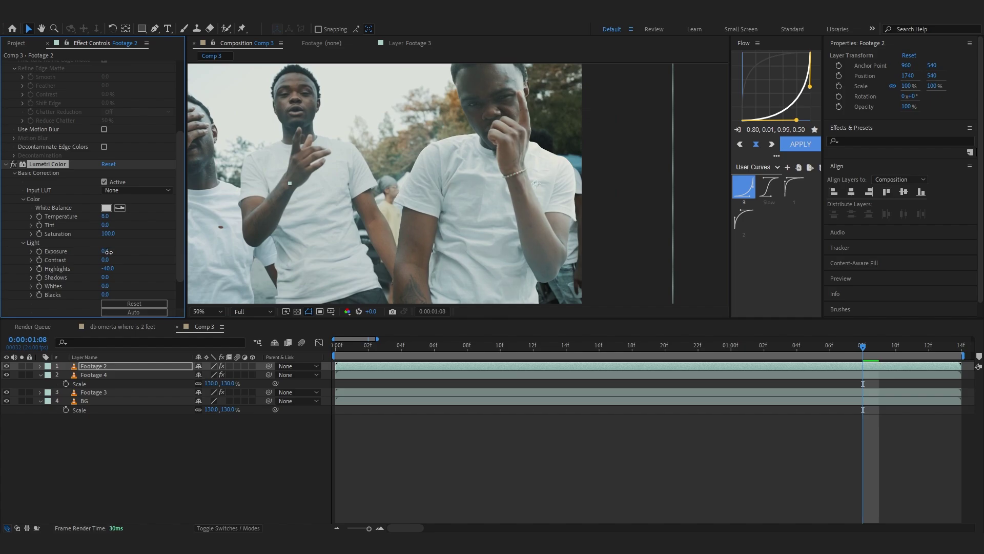
key(space)
drag(311, 205, 334, 200)
drag(110, 270, 84, 273)
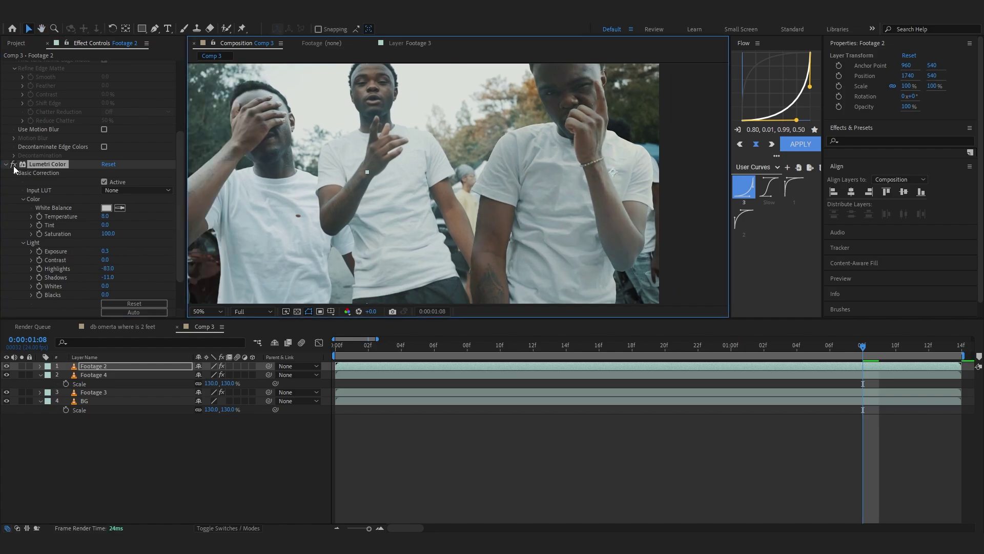
- Compare Footage 2 with and without its Lumetri Color correction
click(13, 165)
click(13, 165)
click(13, 165)
click(12, 164)
click(12, 165)
click(13, 164)
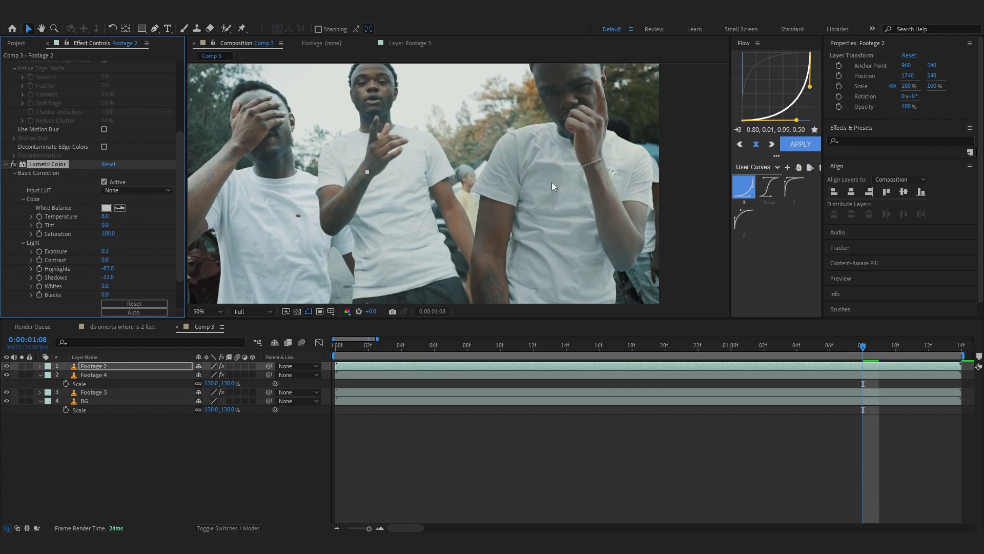
scroll(405, 163, down, 3)
drag(297, 193, 382, 172)
scroll(382, 172, up, 1)
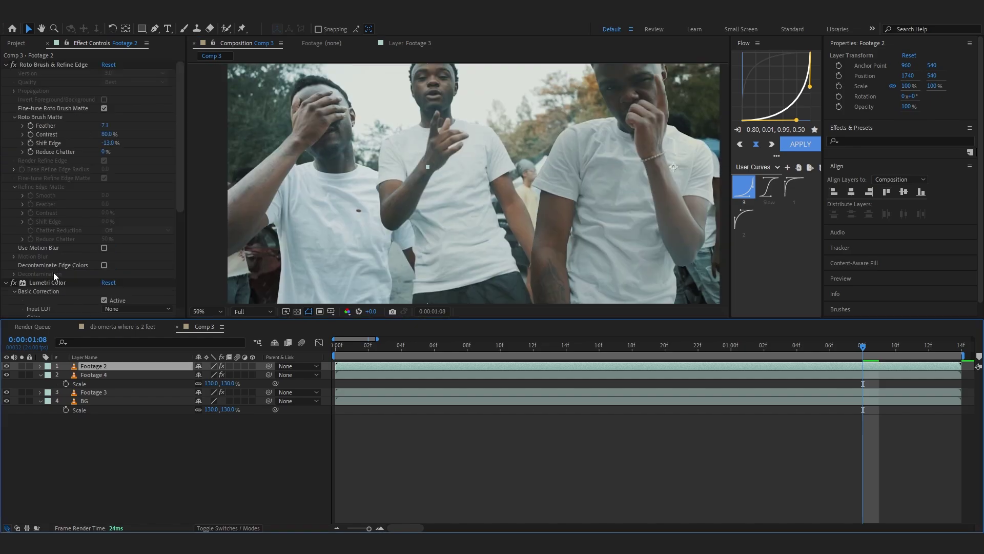
- Copy the Lumetri Color effect from Footage 2 and paste it onto Footage 3
click(60, 282)
key(ctrl+c)
click(96, 393)
key(ctrl+v)
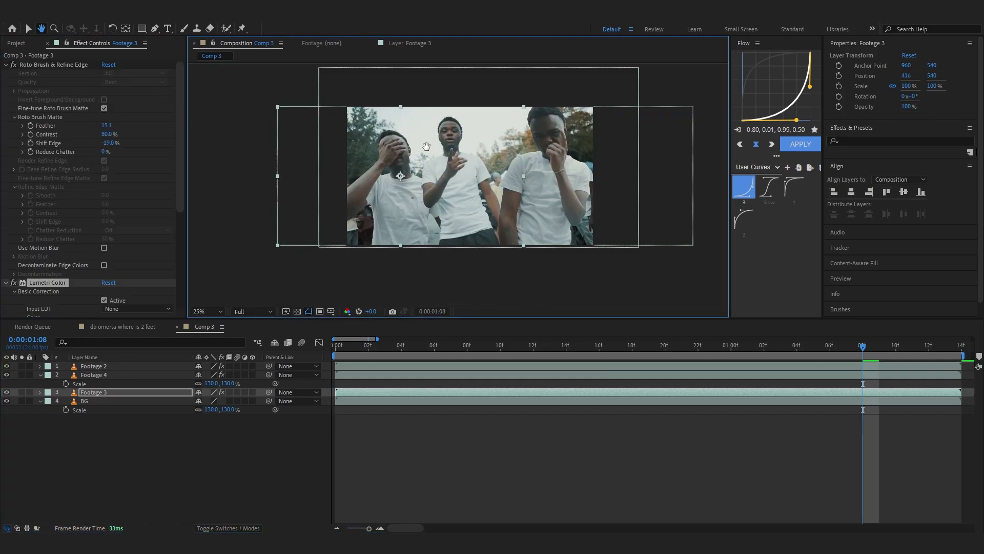
- Set Footage 3's Lumetri Highlights to -46, fine-tune its Temperature, and check the match against the other performers
scroll(92, 205, down, 5)
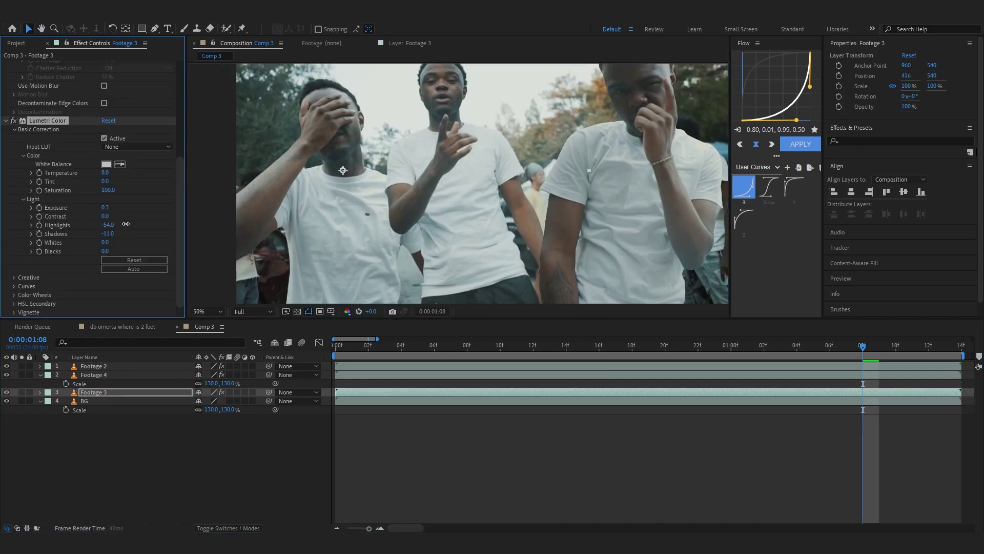
scroll(212, 193, down, 1)
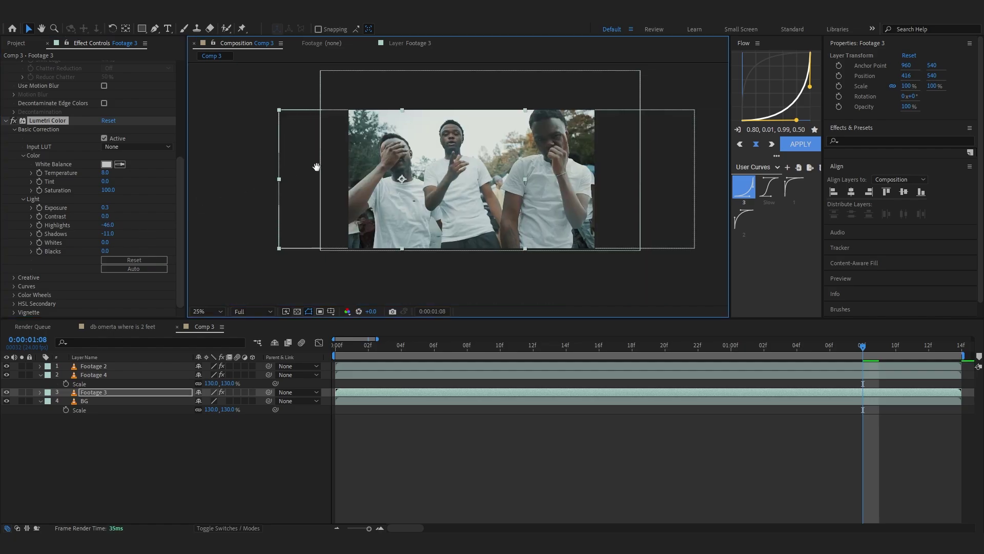
drag(318, 169, 329, 182)
scroll(328, 182, up, 2)
scroll(310, 143, down, 2)
scroll(291, 131, up, 2)
drag(309, 143, 253, 113)
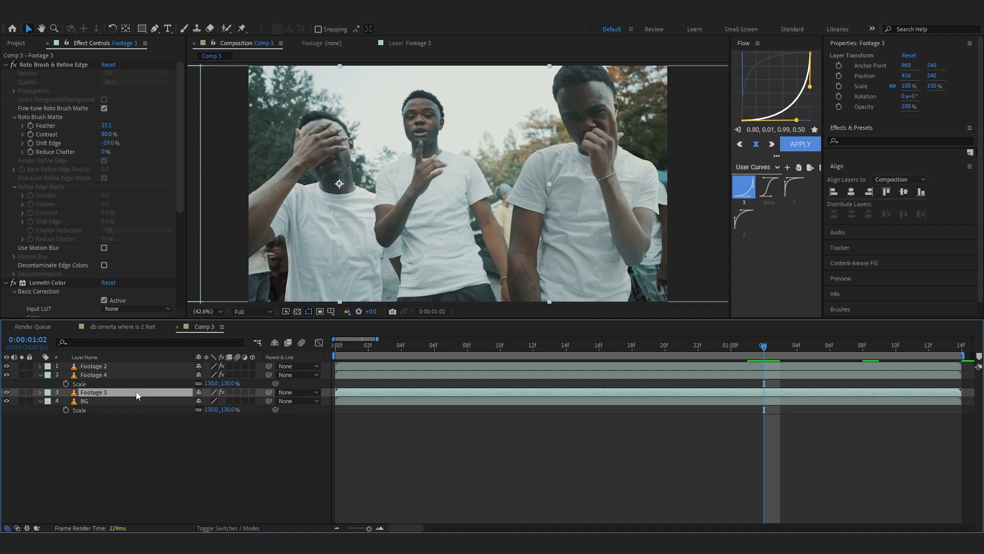
- Apply a Drop Shadow effect to the Footage 2 cutout
click(564, 141)
key(ctrl+space)
text(drt)
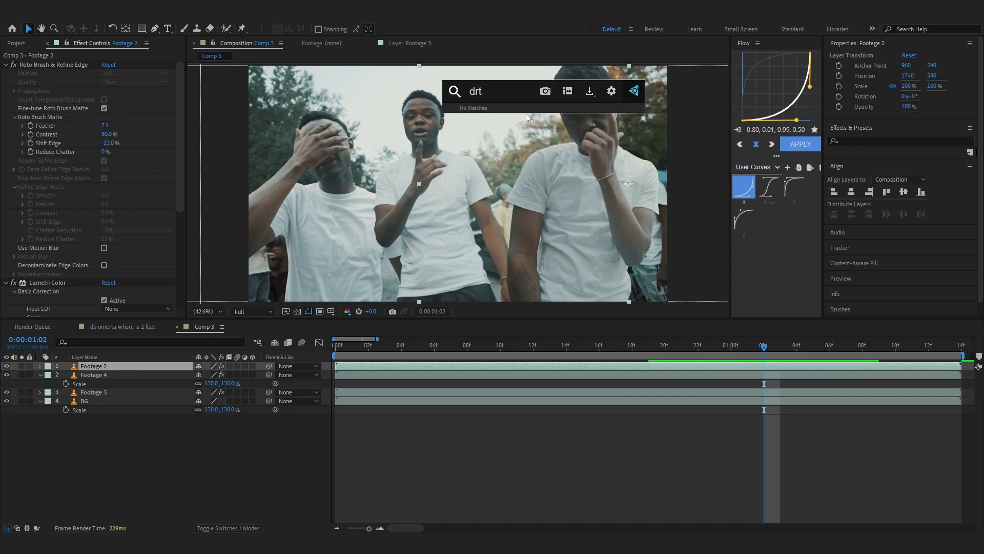
key(BackSpace)
click(509, 119)
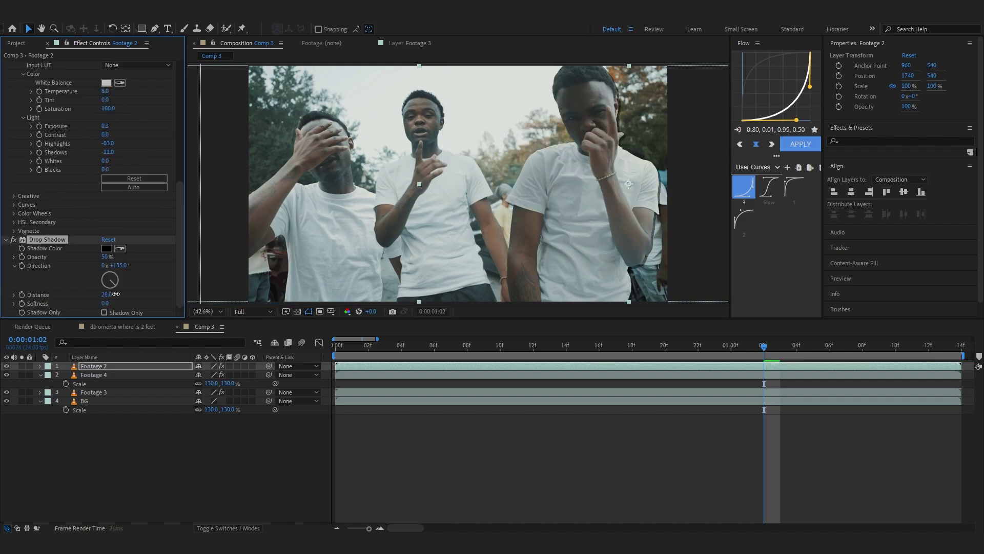
- Increase the Drop Shadow's distance and softness on Footage 2, and compare the result with the effect switched off
drag(121, 305, 231, 296)
drag(620, 136, 501, 175)
scroll(358, 242, up, 3)
scroll(501, 175, down, 4)
key(v)
click(12, 239)
click(12, 239)
click(12, 238)
click(13, 239)
- Add the same Drop Shadow effect to the Footage 4 cutout
scroll(358, 118, down, 3)
drag(384, 174, 455, 153)
scroll(455, 154, up, 2)
click(102, 373)
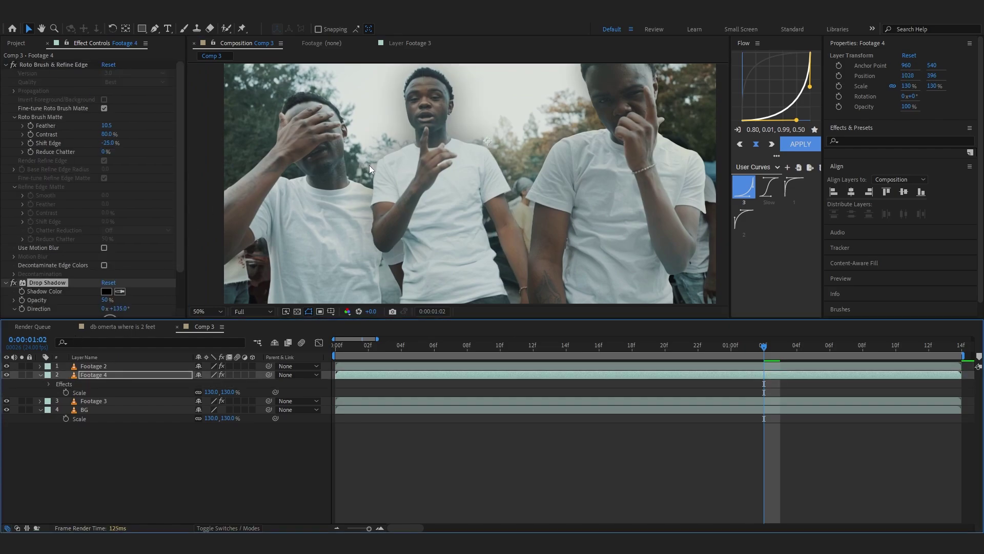
- Scale Footage 3 to 110% and reposition it at about 432, 504
click(400, 401)
scroll(416, 205, down, 2)
drag(416, 205, 396, 204)
drag(209, 409, 215, 409)
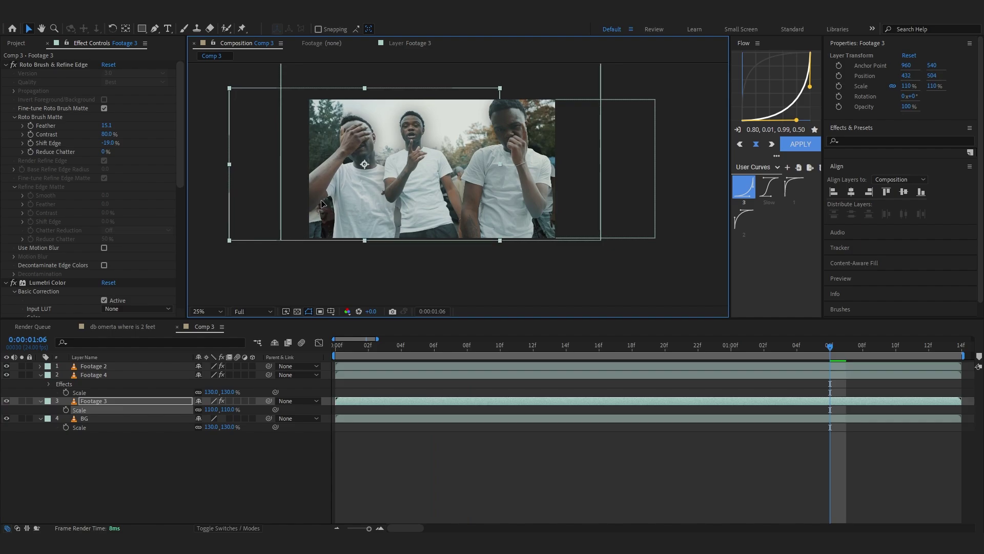
- Scale Footage 4 and BG together to 122% and reposition them within the frame
click(102, 418)
ctrl+click(118, 374)
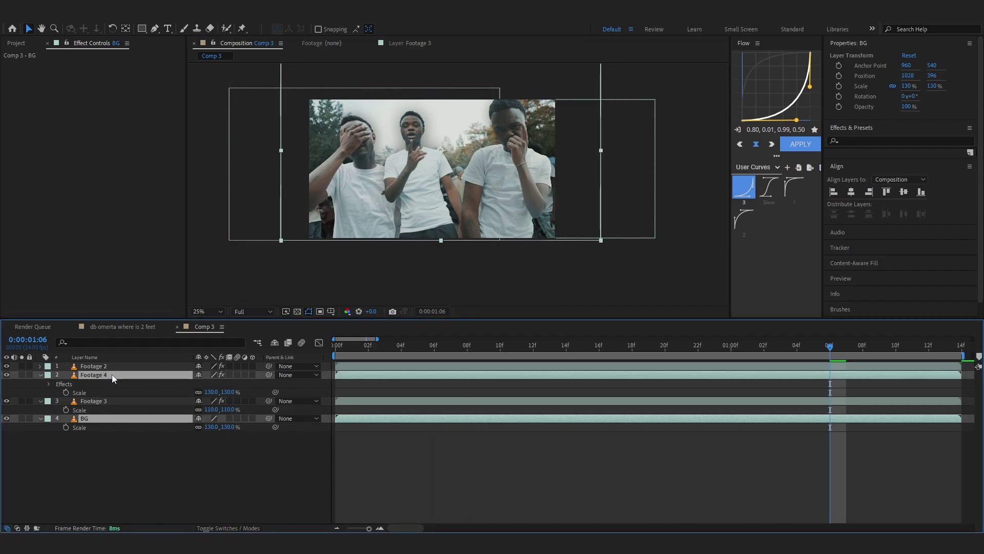
key(s)
drag(219, 384, 215, 383)
drag(375, 193, 383, 208)
- Play back the clone composite, checking it up close and fitted to the viewer
click(474, 450)
key(space)
scroll(410, 225, up, 2)
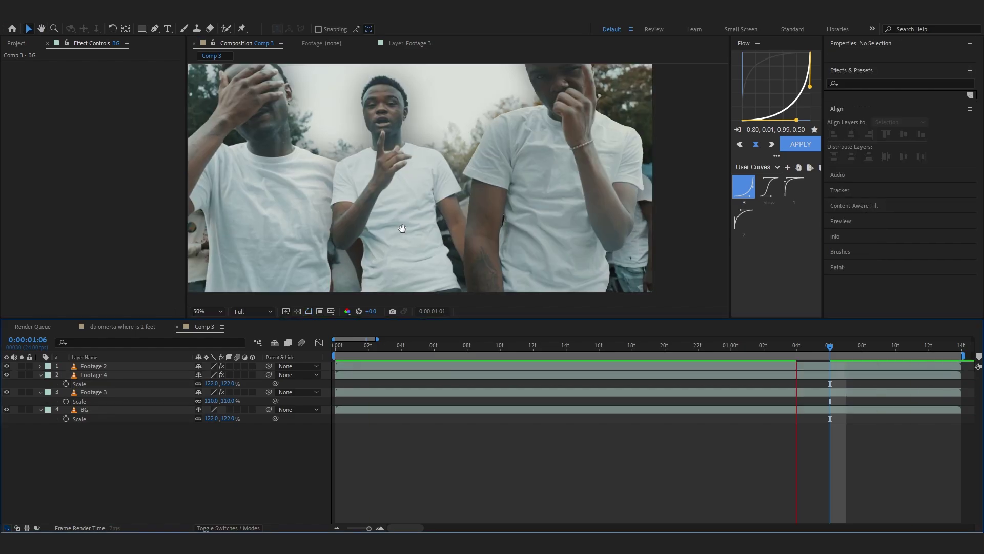
scroll(423, 240, down, 2)
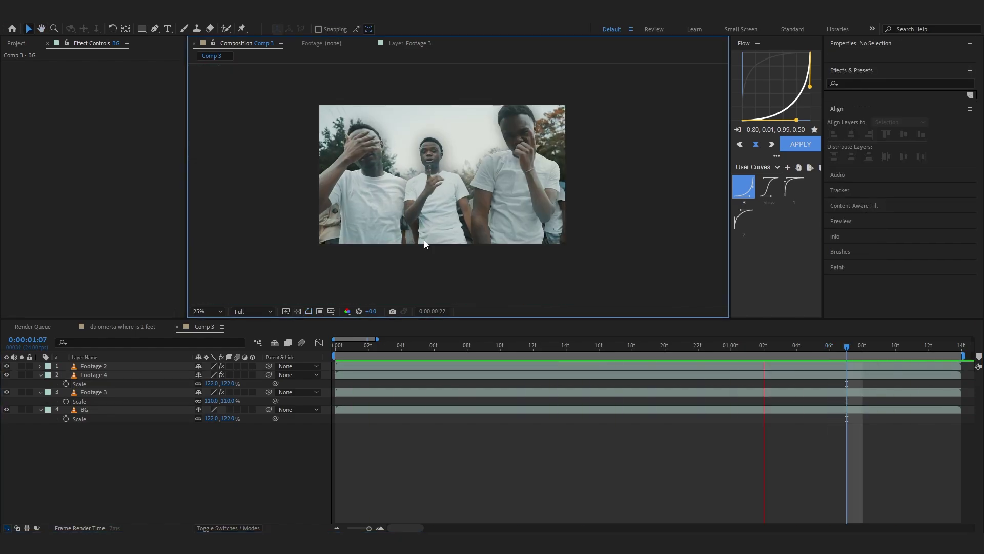
key(shift+slash)
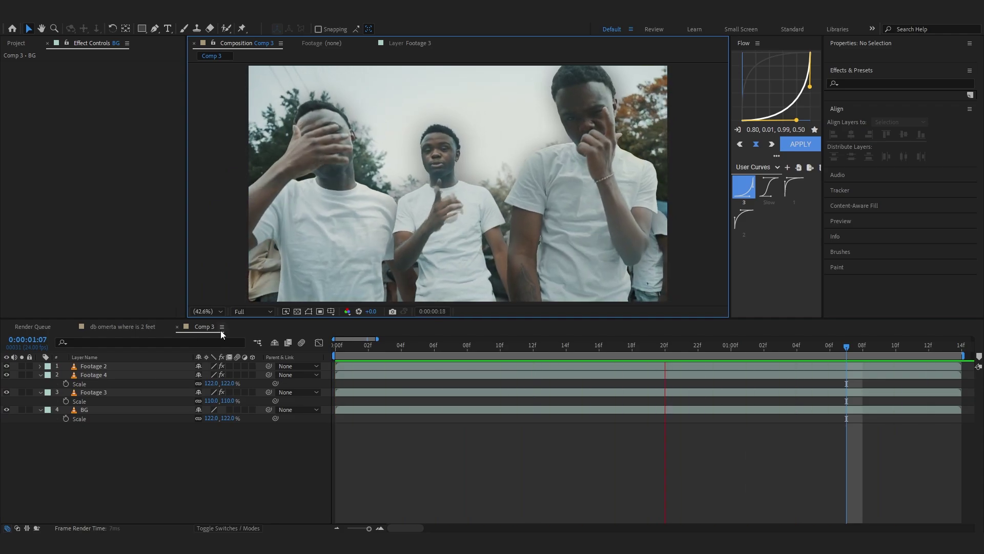
- Go to 0:00:00:02 and collapse the expanded properties of all layers
click(369, 353)
click(361, 351)
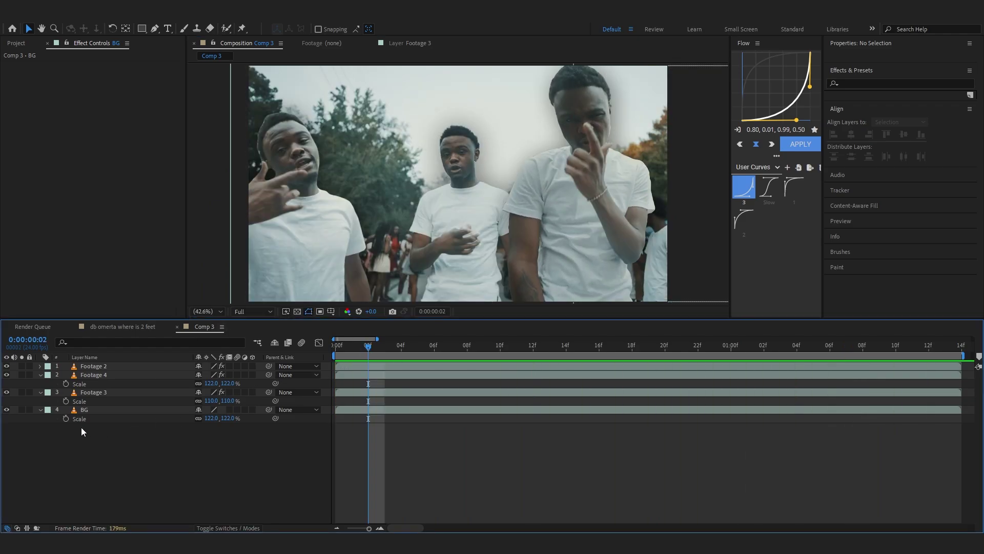
key(ctrl+a)
click(36, 373)
click(137, 474)
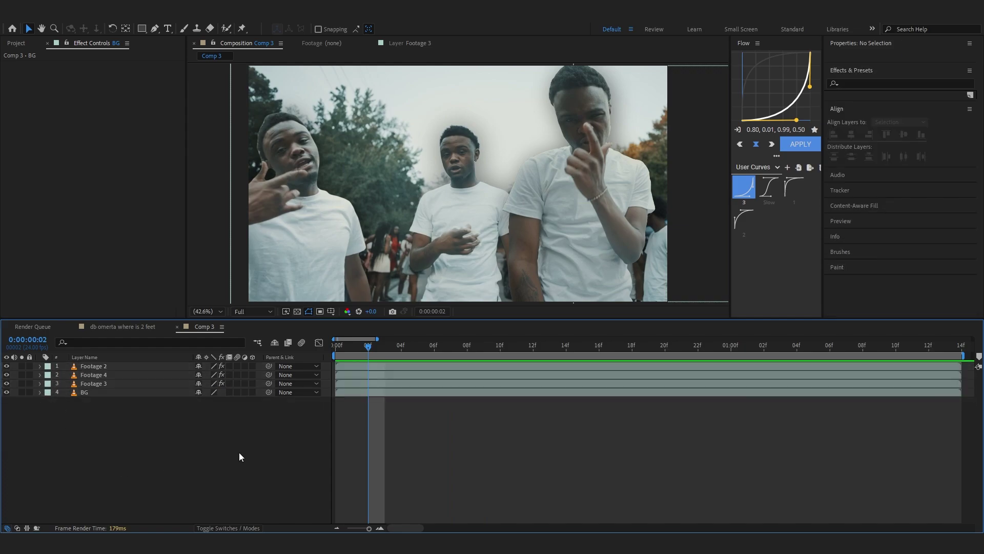
- Add a new adjustment layer above all the footage layers and apply the Tritone effect to it
right_click(238, 453)
mouse_move(307, 330)
click(405, 412)
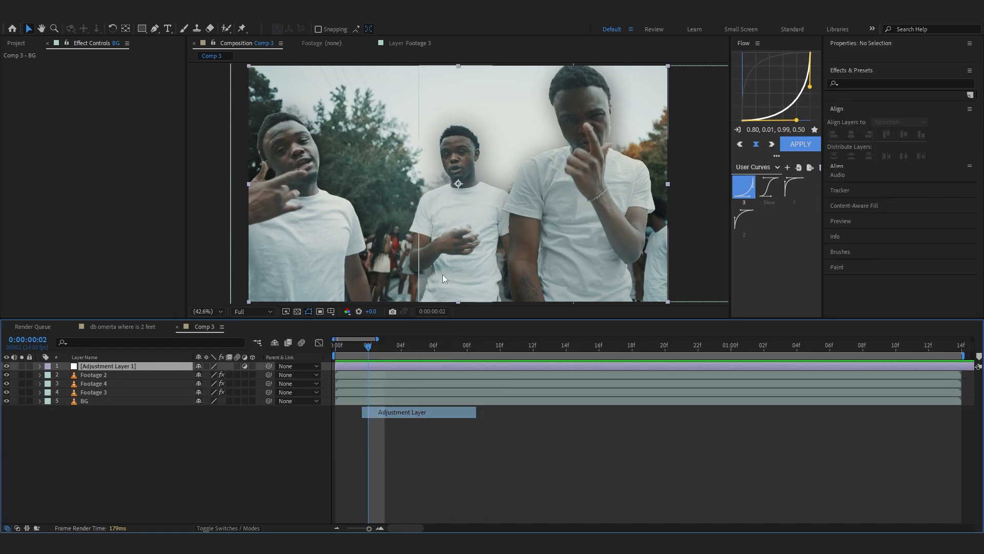
key(ctrl+space)
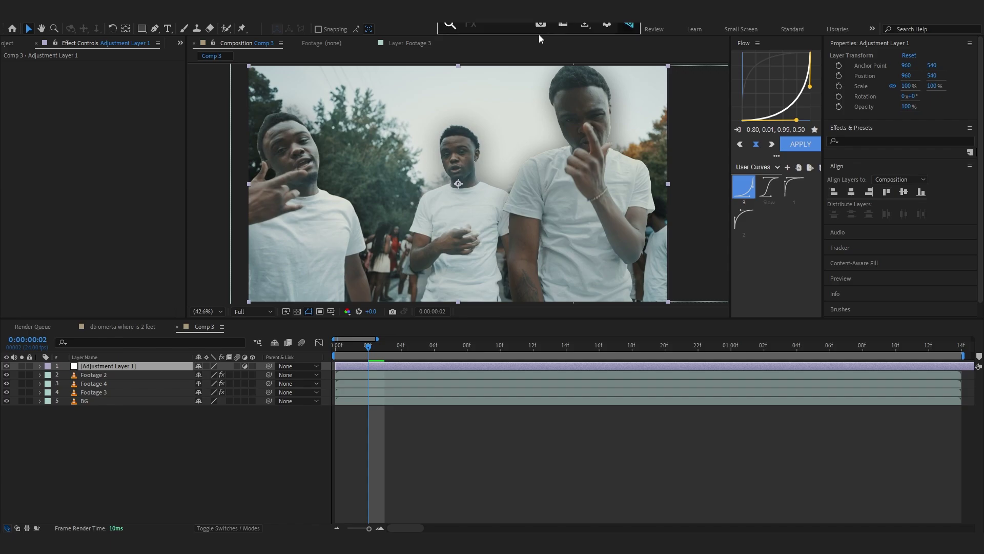
text(trit)
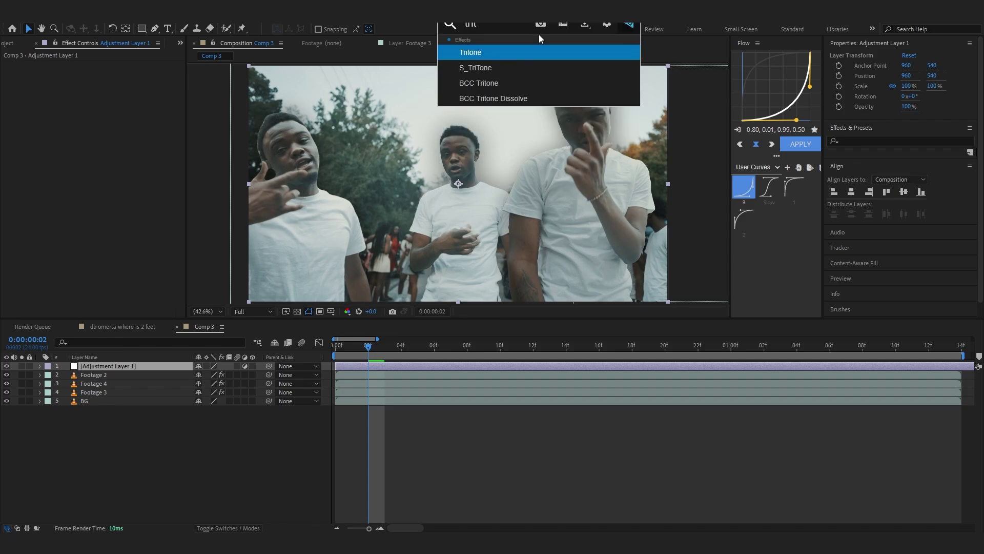
key(Return)
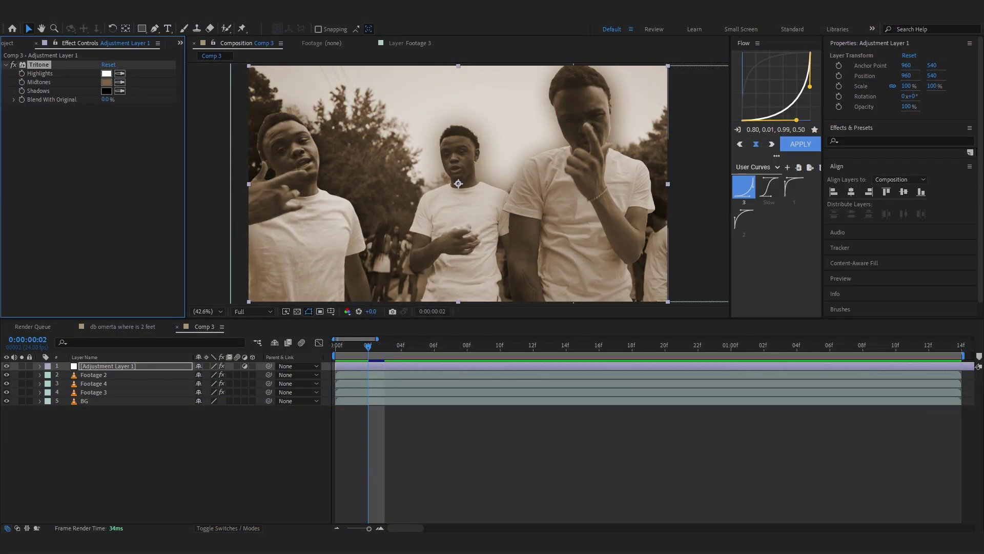
- Set the Tritone highlights colour to a very pale mint green
click(106, 73)
drag(585, 365, 520, 294)
mouse_move(644, 405)
mouse_down()
mouse_move(648, 373)
mouse_move(641, 386)
mouse_up()
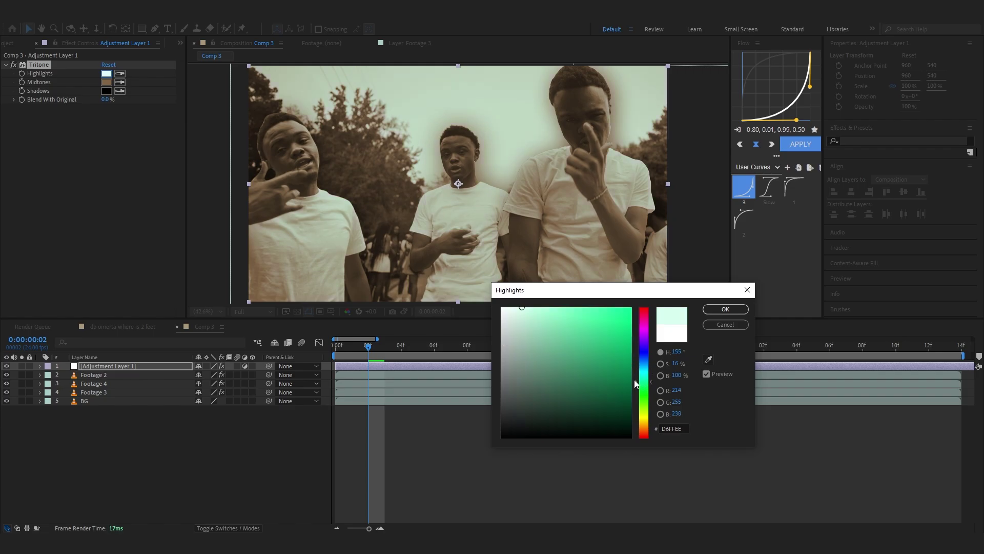
drag(530, 310, 523, 298)
click(733, 310)
- Set the Tritone midtones colour to a very dark, nearly neutral grey-green
click(106, 82)
drag(557, 375, 530, 402)
drag(647, 396, 647, 383)
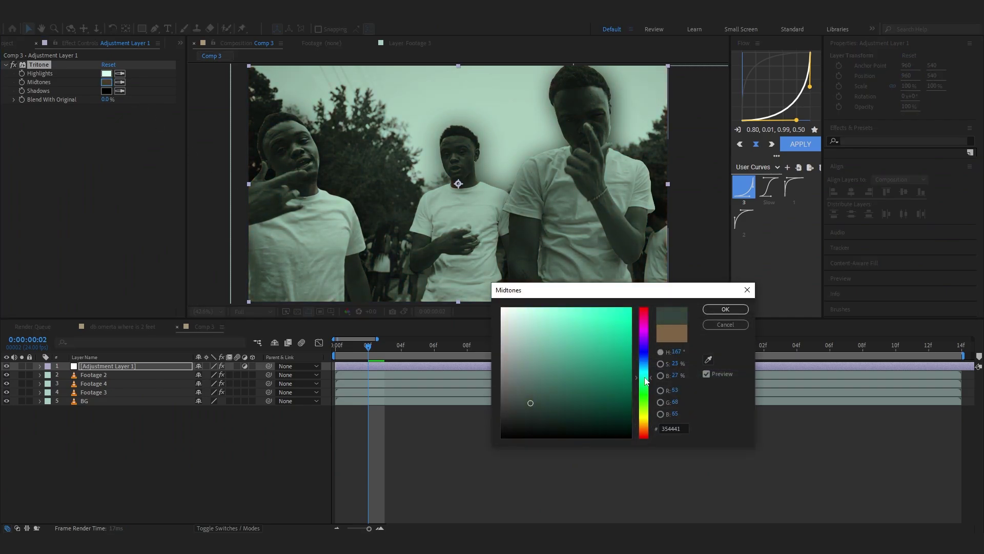
click(499, 410)
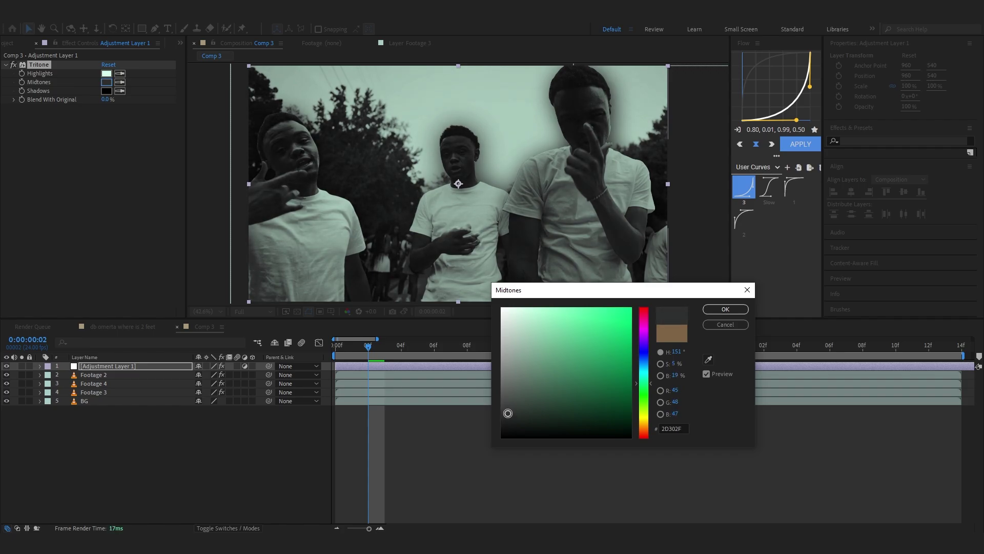
drag(509, 414, 510, 410)
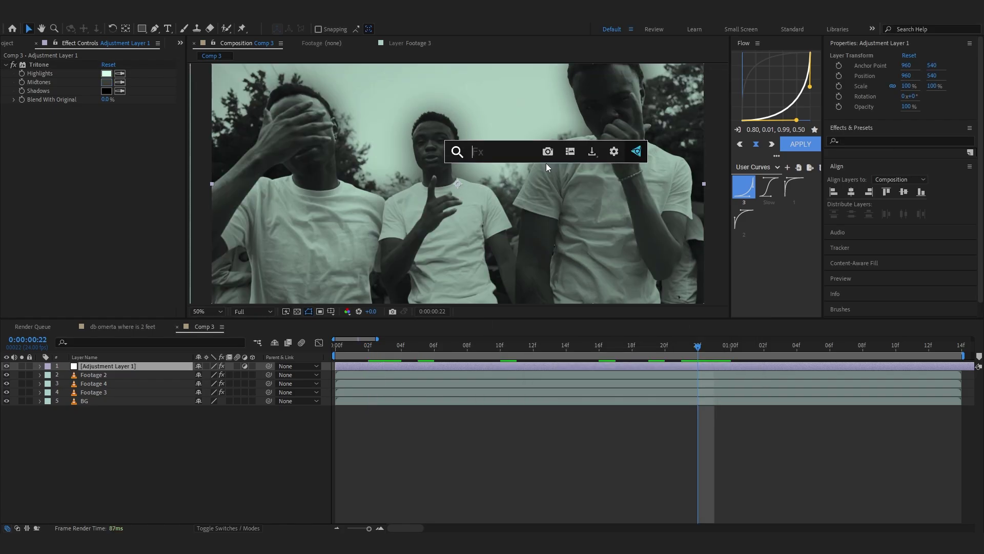
- Apply S_Posterize to the adjustment layer with Amount 0.09, Smooth Edges 0.13 and Color Phase -0.15, and preview the result
text(posti)
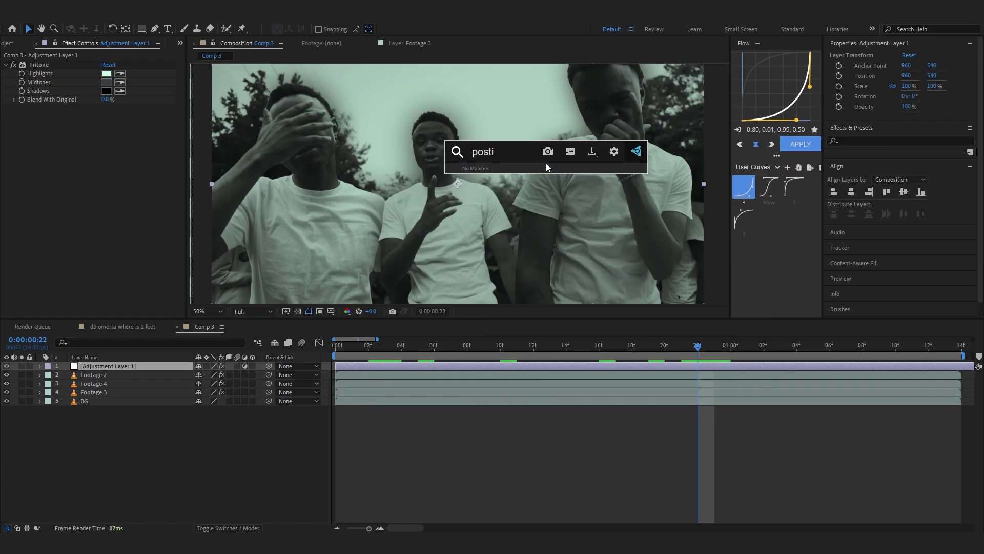
key(BackSpace)
click(528, 216)
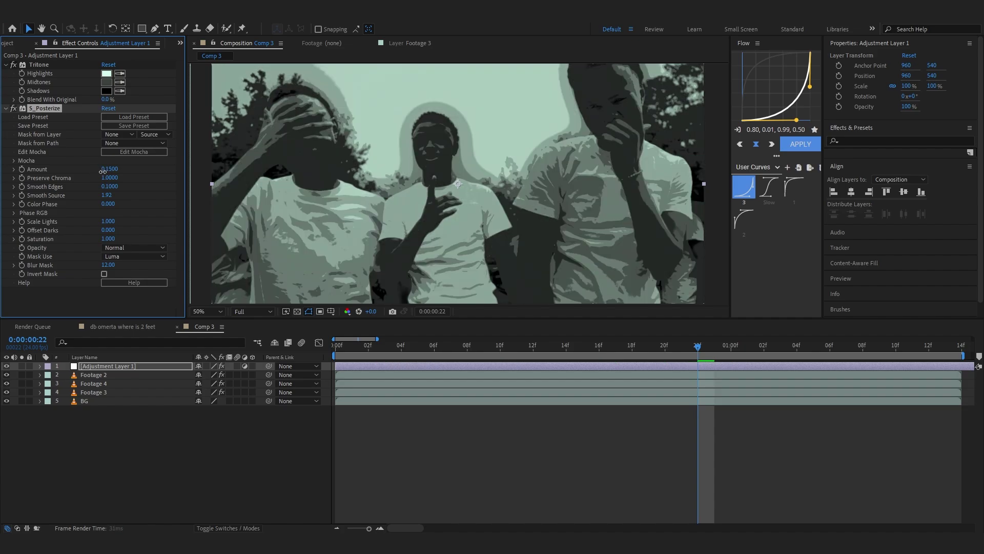
drag(102, 172, 99, 172)
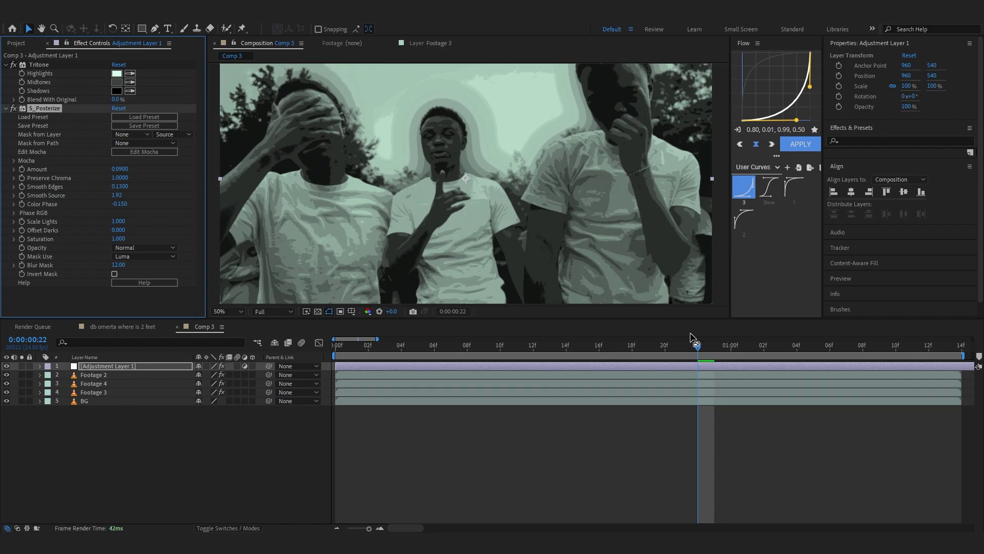
drag(691, 343, 625, 356)
key(space)
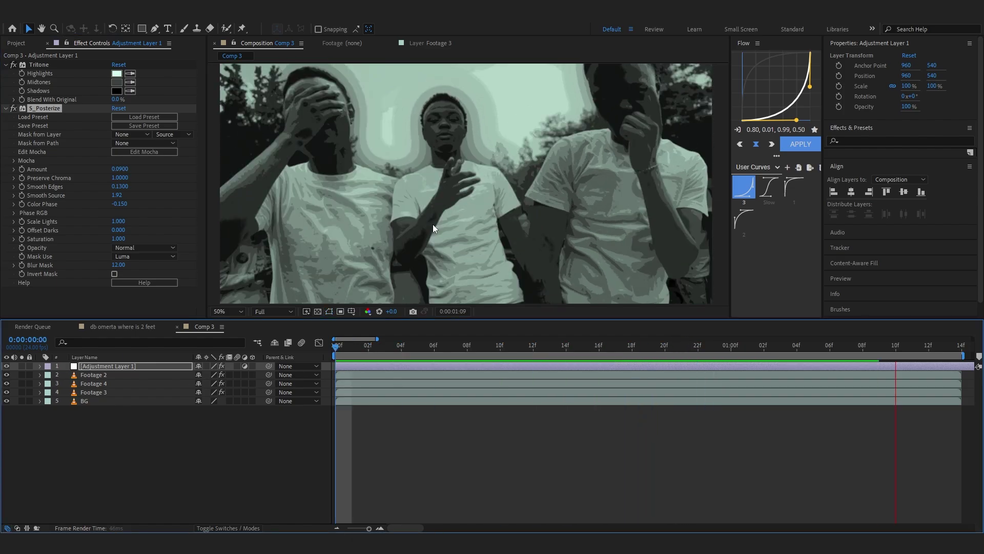
- Apply S_Flicker to the adjustment layer with Amplitude 0.56 and Rand Luma Amp 0.84, and preview the flicker
key(ctrl+space)
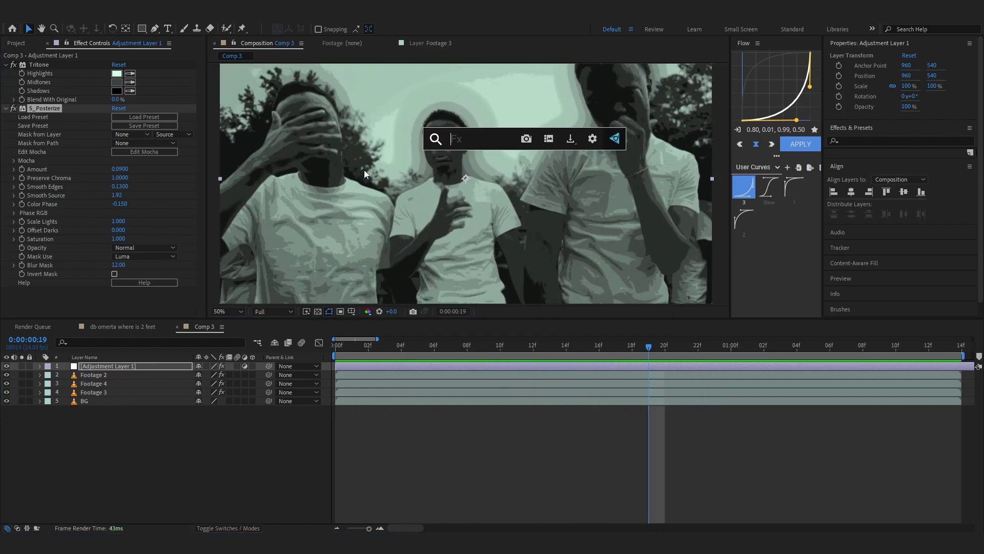
text(S_flick)
key(Return)
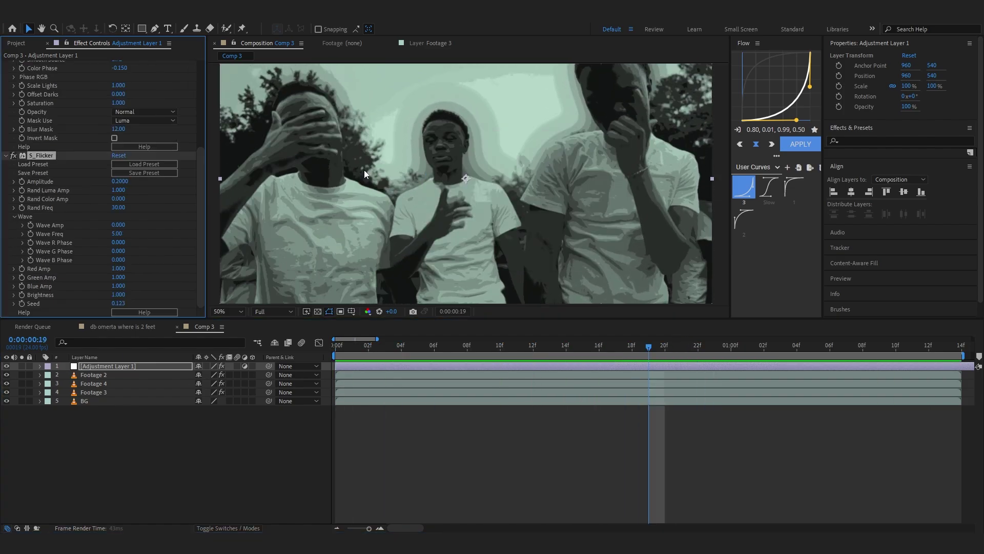
mouse_move(119, 181)
mouse_down()
mouse_move(131, 181)
mouse_move(111, 191)
mouse_up()
key(space)
key(space)
- Apply Noise to the adjustment layer, move it above Tritone in the effect order and set its amount to 5%
key(ctrl+space)
text(noise)
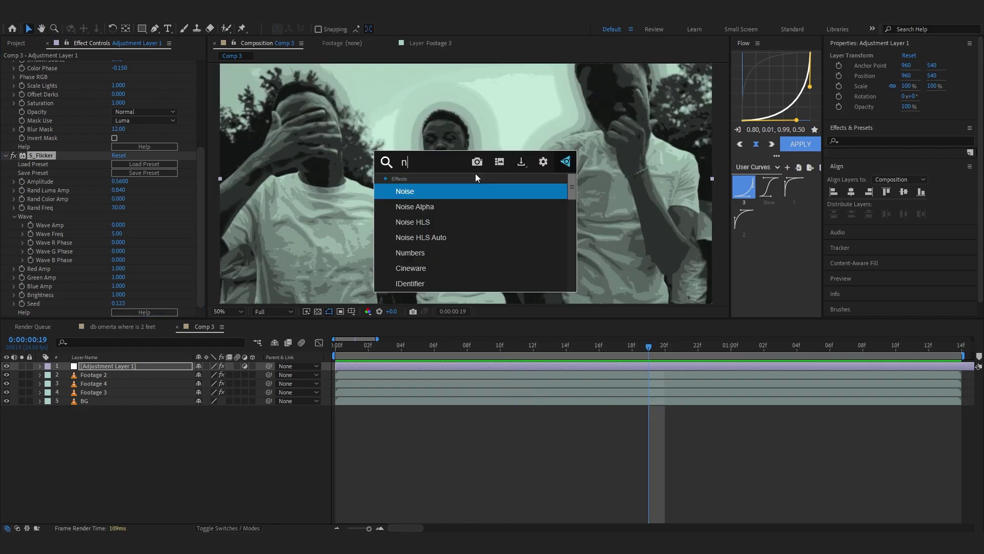
key(Return)
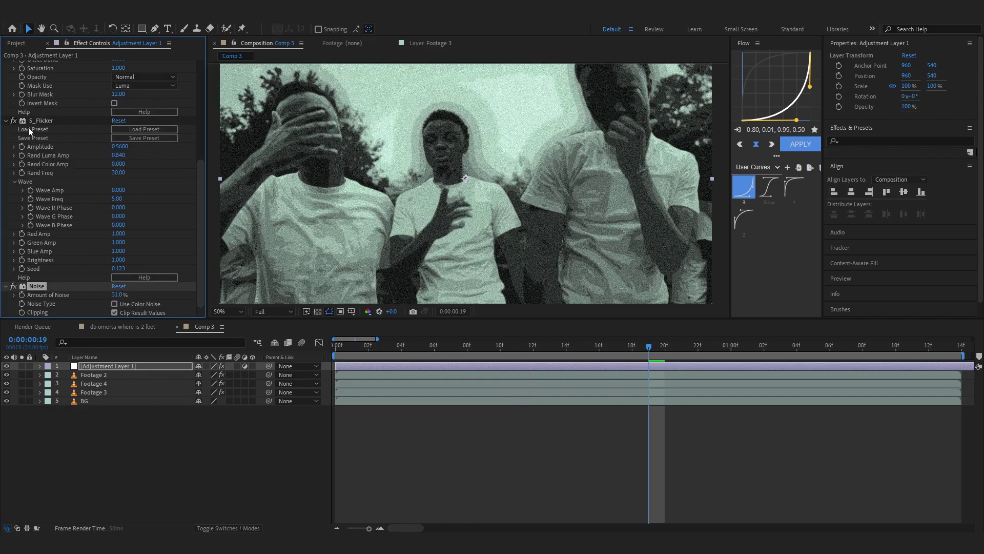
ctrl+click(5, 121)
key(slash)
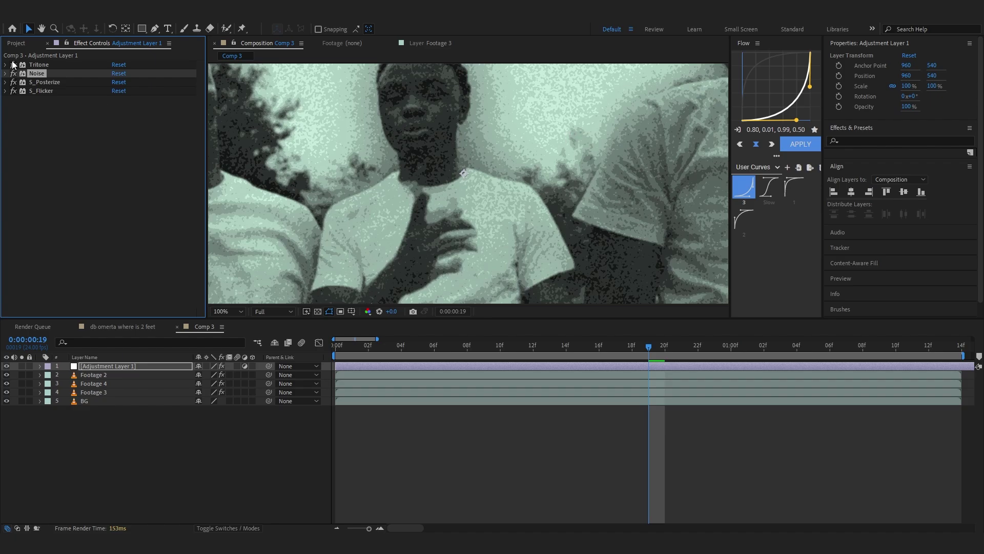
click(5, 73)
drag(117, 83, 50, 62)
key(comma)
click(117, 82)
- Apply S_Grain with Color Amplitude 0, raise the Bw Amplitude and set Bw Frequency to 420, checking the grain up close
key(ctrl+space)
text(s_grain)
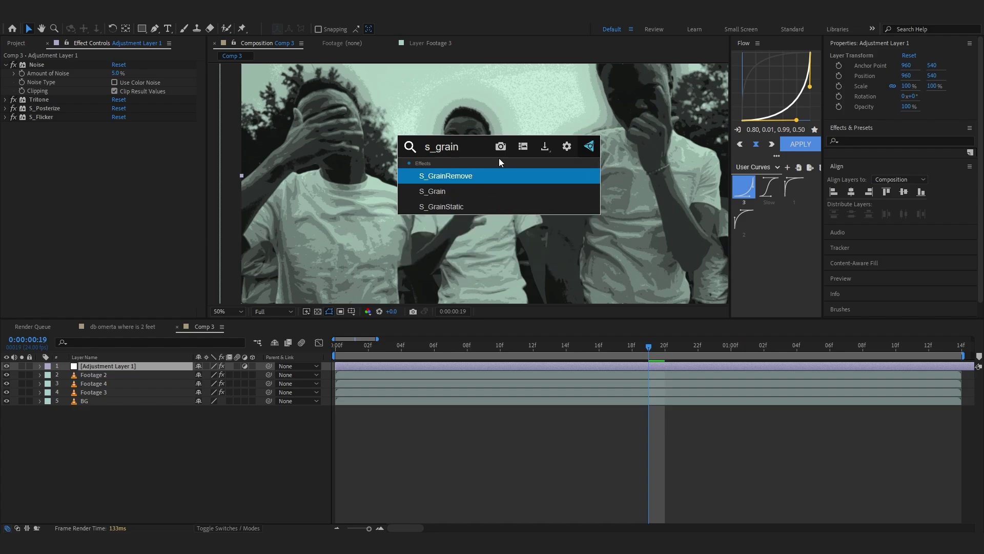
click(504, 185)
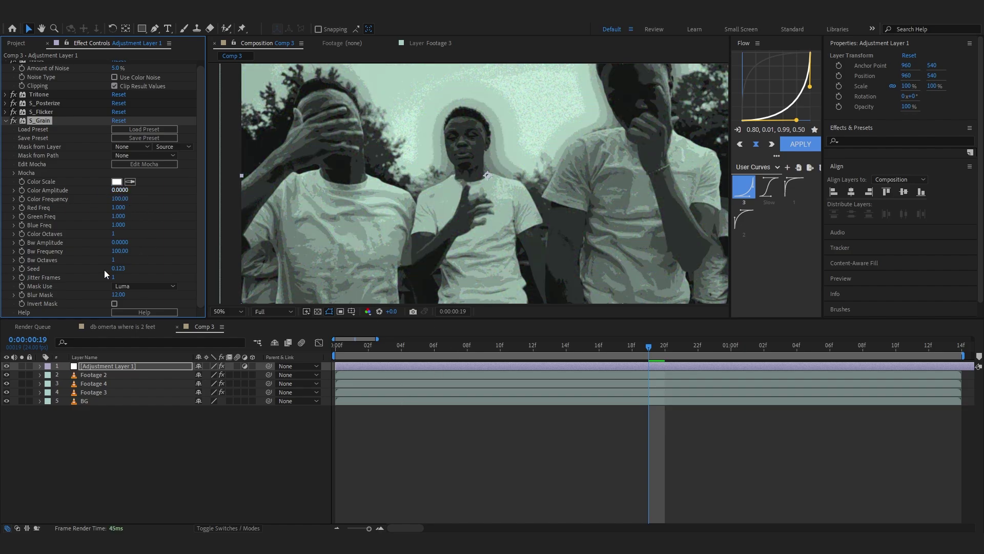
drag(124, 242, 134, 248)
scroll(361, 156, up, 2)
drag(366, 156, 455, 205)
drag(124, 249, 119, 244)
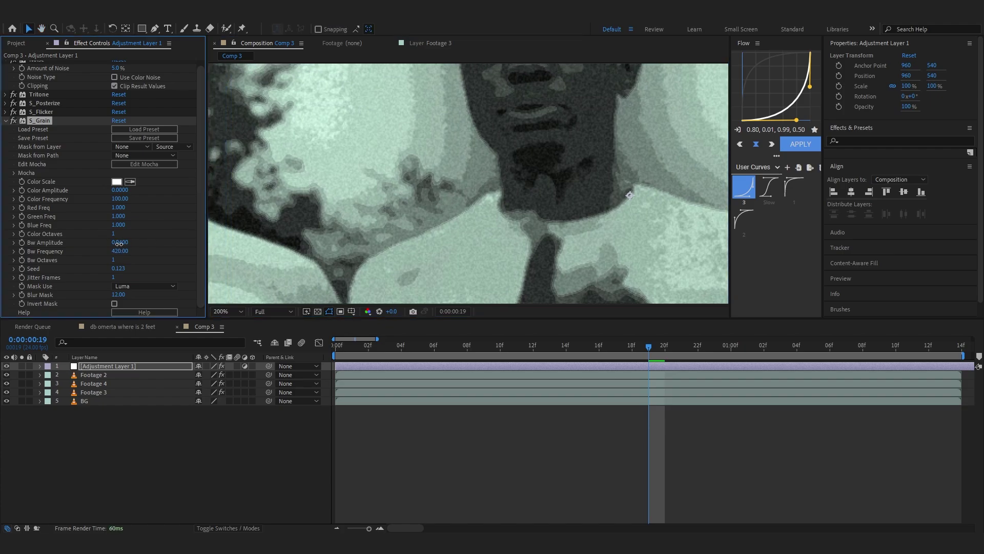
scroll(437, 174, down, 4)
- Apply S_DistortChroma to the adjustment layer and set its Blur Lens to 630
key(ctrl+space)
text(s)
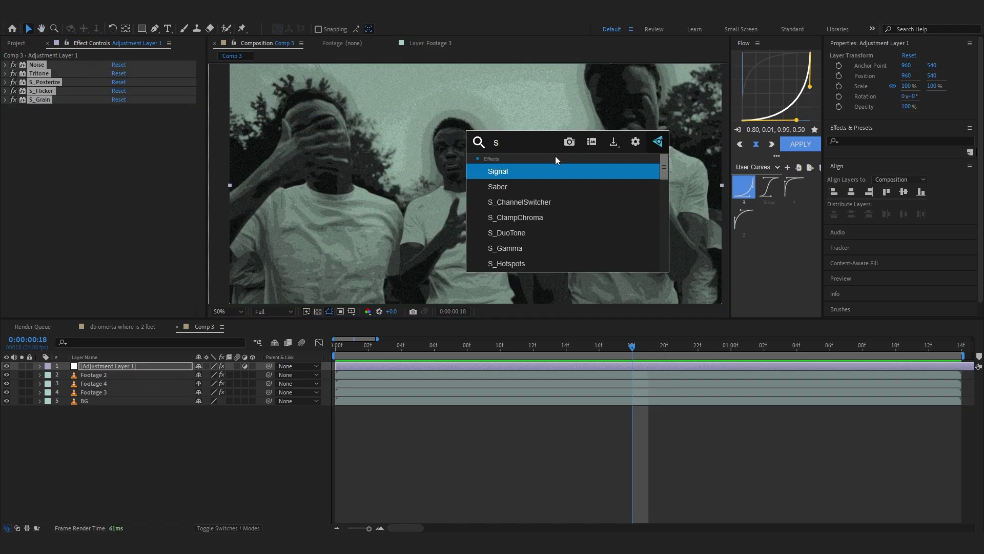
text(_dist)
click(547, 185)
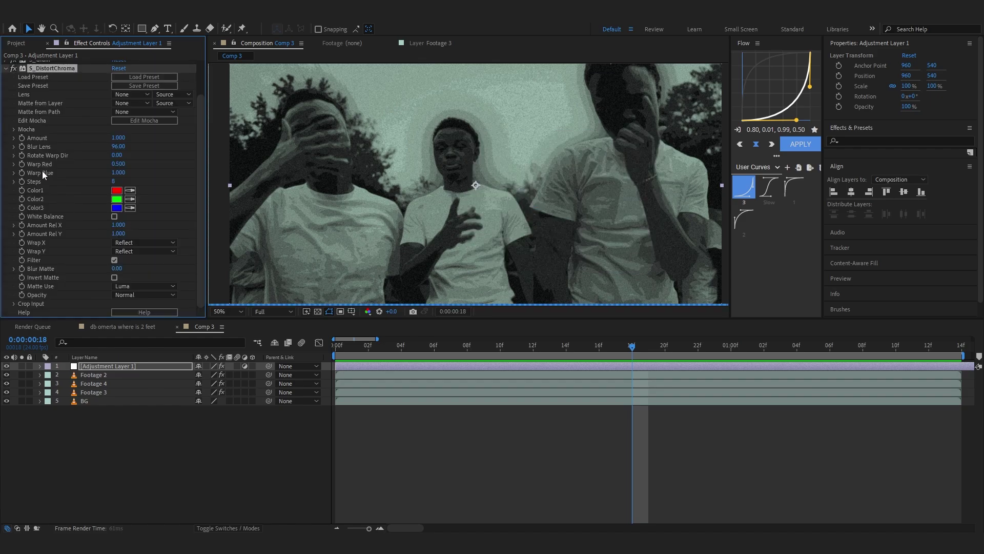
scroll(42, 171, up, 2)
drag(119, 190, 395, 189)
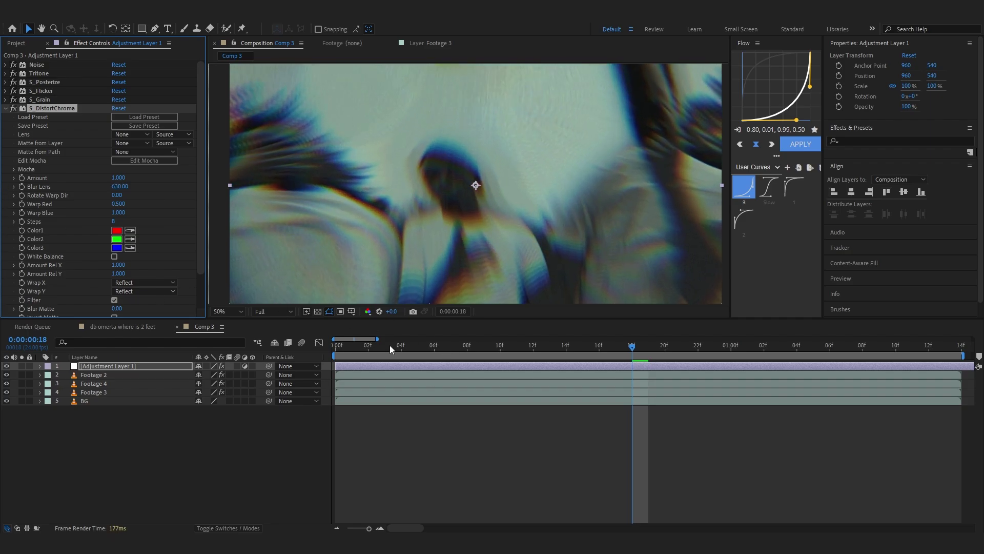
- Keyframe the S_DistortChroma Amount at 0.7 on the first frame of the composition
key(Home)
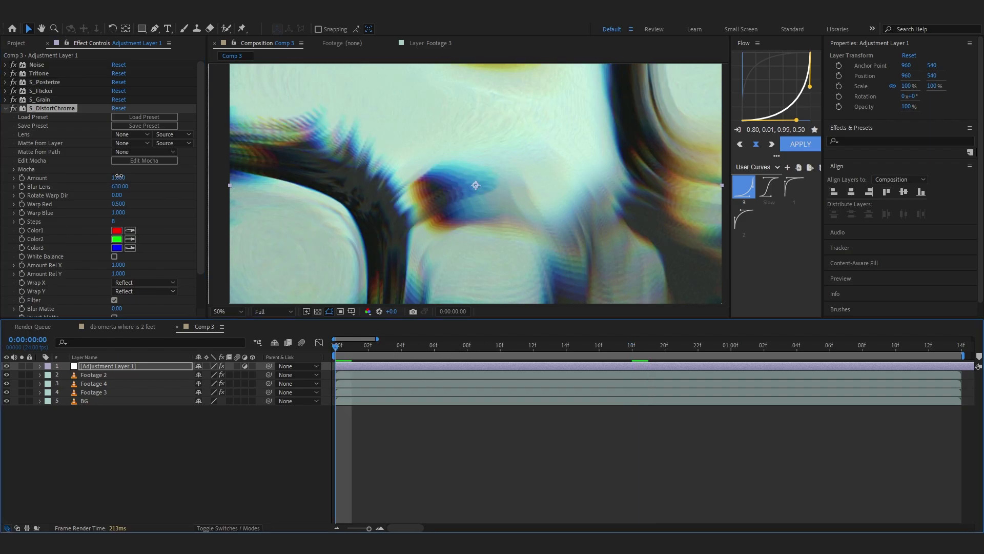
click(119, 178)
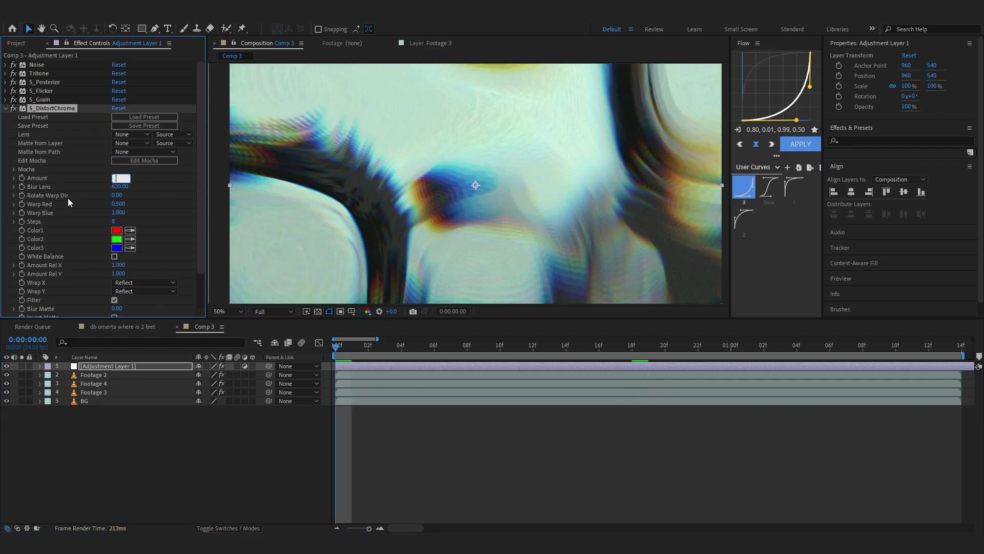
text(.7)
key(Return)
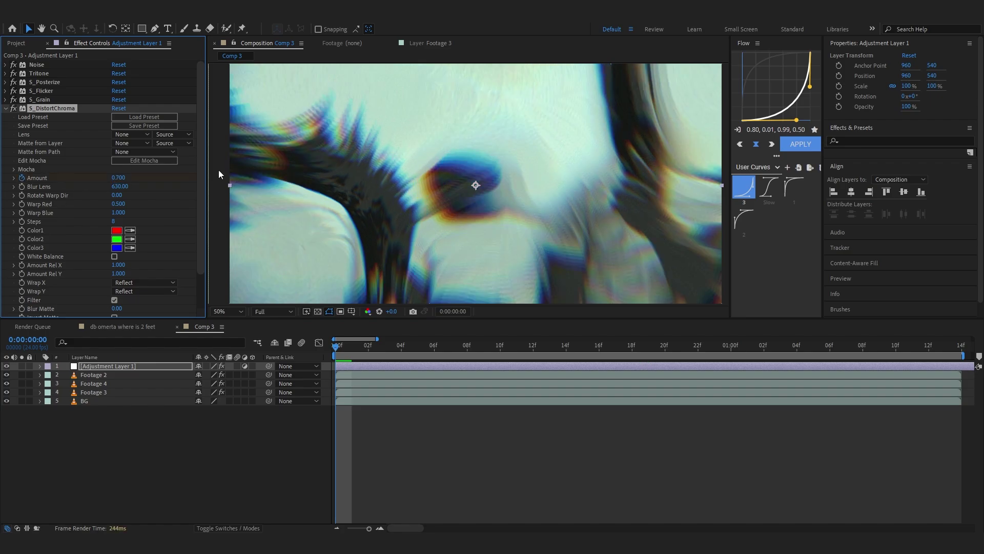
- Set the S_DistortChroma Amount to 0.04 at 0:00:01:06 to create its second keyframe
drag(661, 357, 833, 414)
click(118, 177)
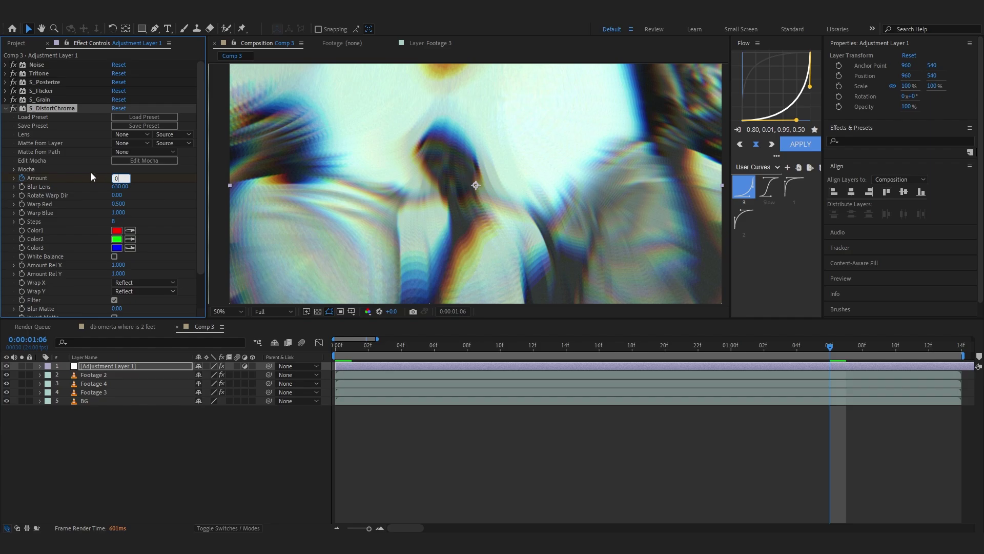
text(0)
key(Return)
click(118, 177)
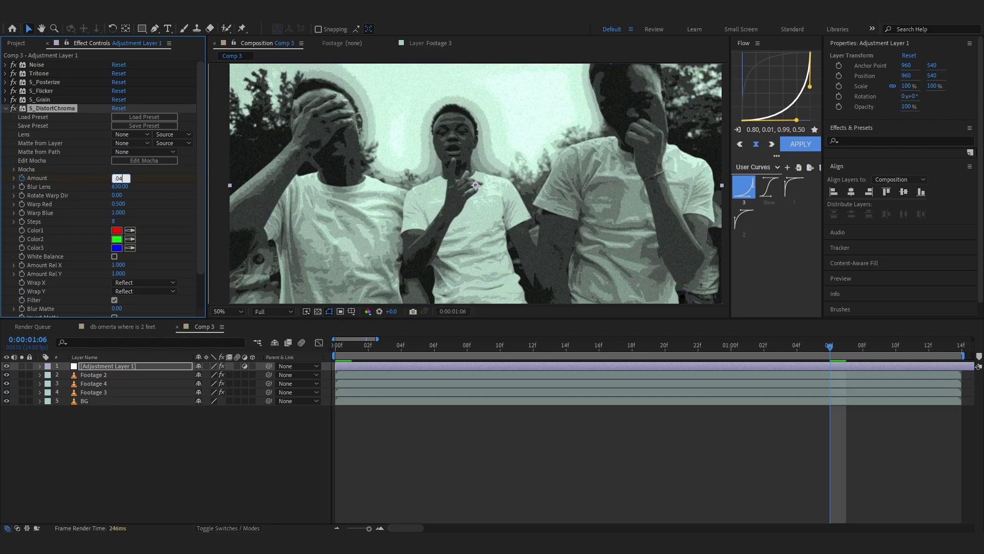
text(.04)
key(Return)
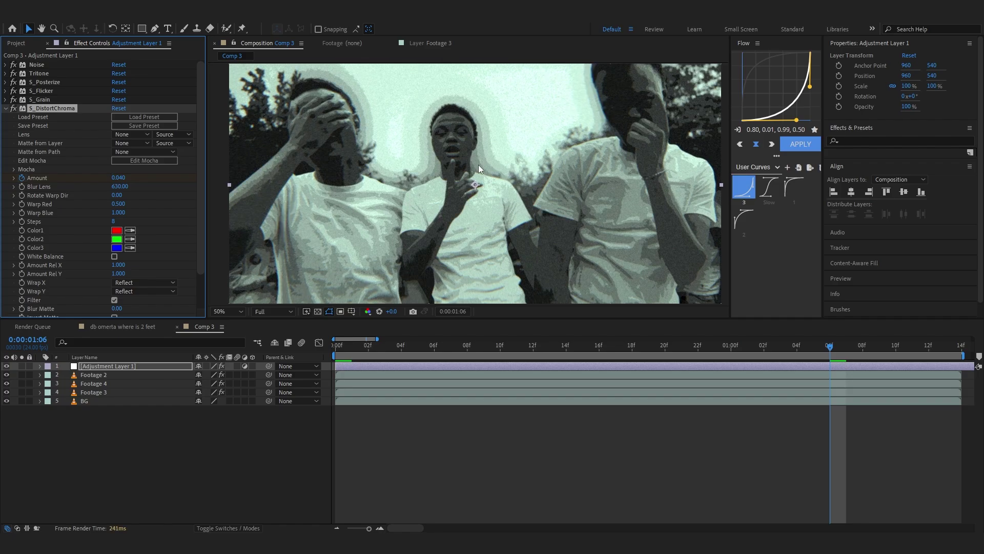
- Reshape the Amount keyframe curve so it drops steeply at the start and eases out gradually, then close the graph
key(u)
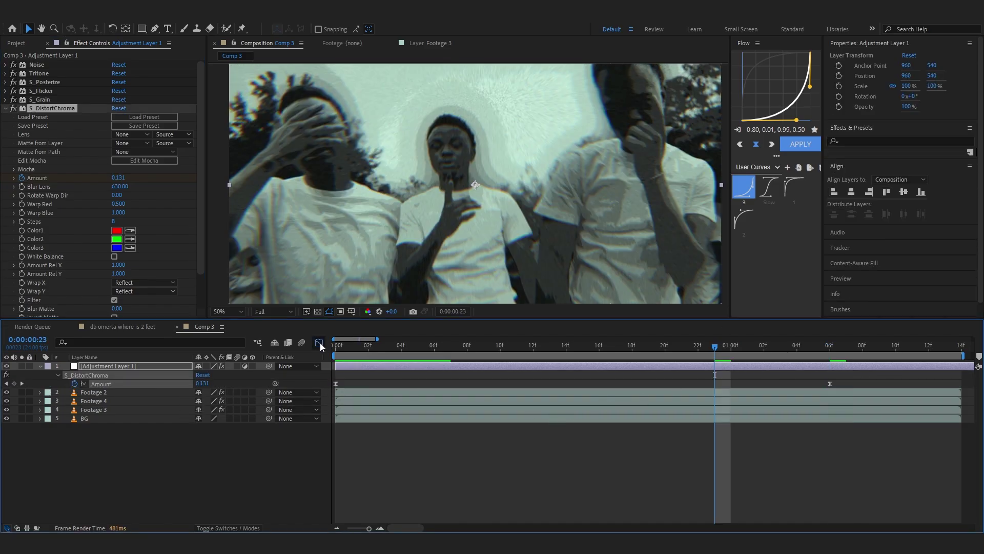
click(318, 342)
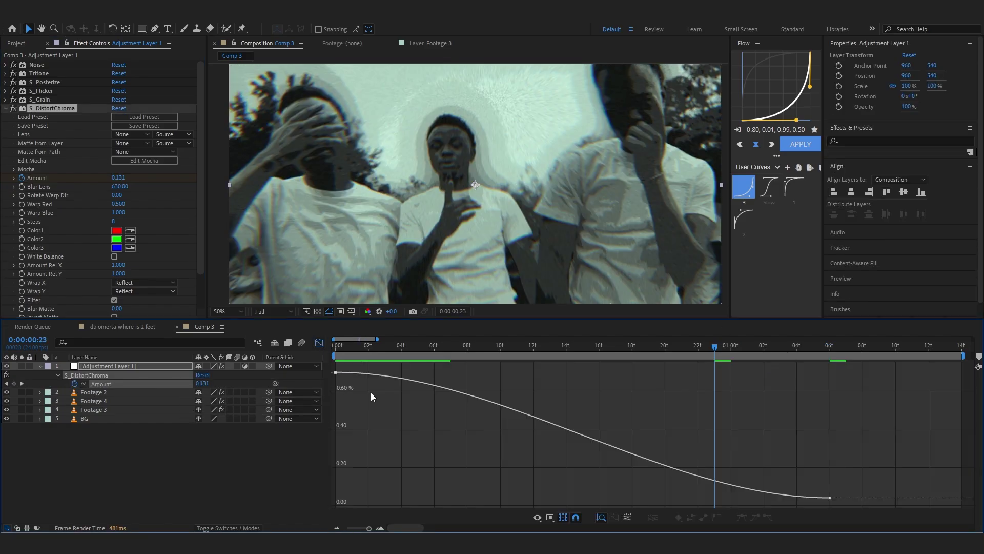
click(373, 375)
drag(501, 373, 224, 464)
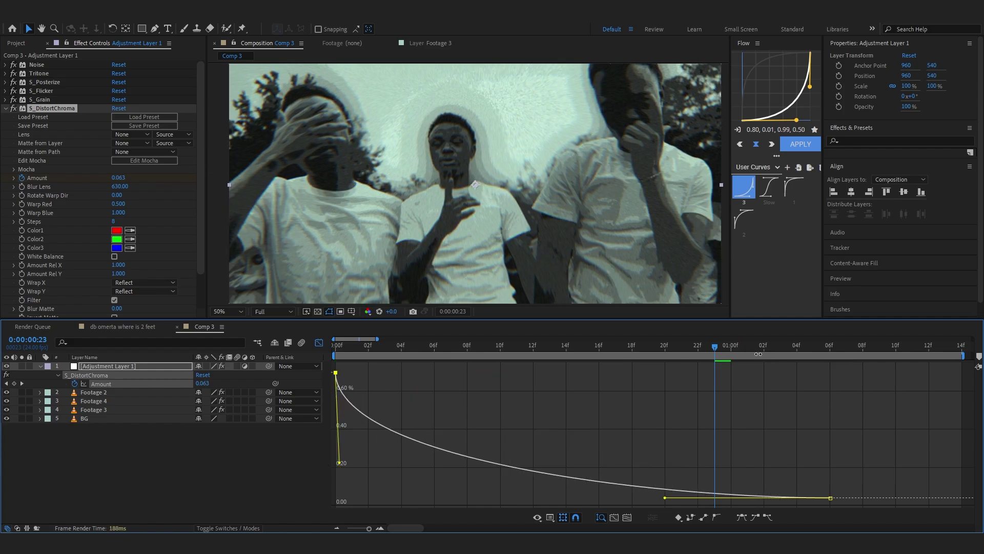
drag(682, 345, 3, 416)
key(shift+F3)
- Play back the animated distortion from the start with the composition fitted to the viewer
click(25, 393)
key(space)
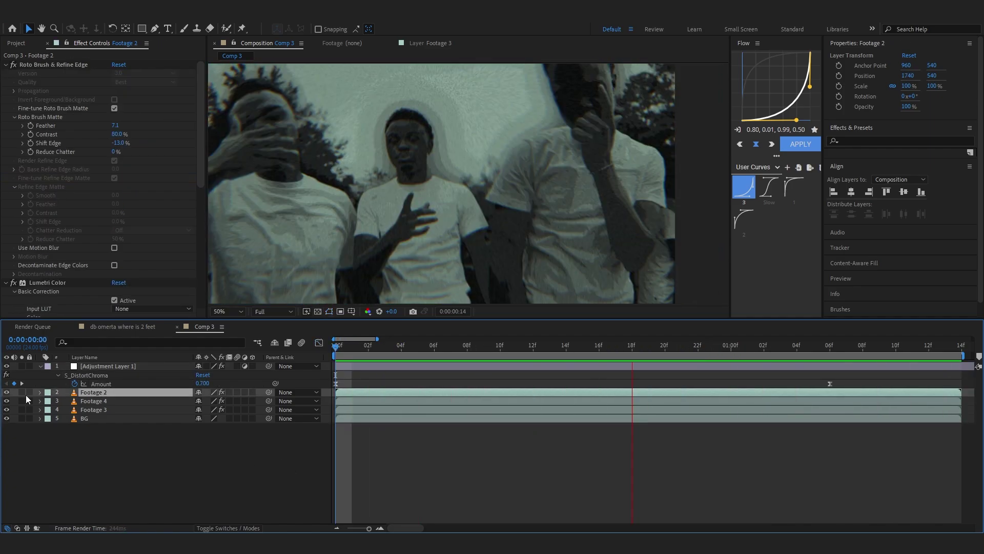
click(233, 310)
click(235, 319)
click(278, 373)
key(space)
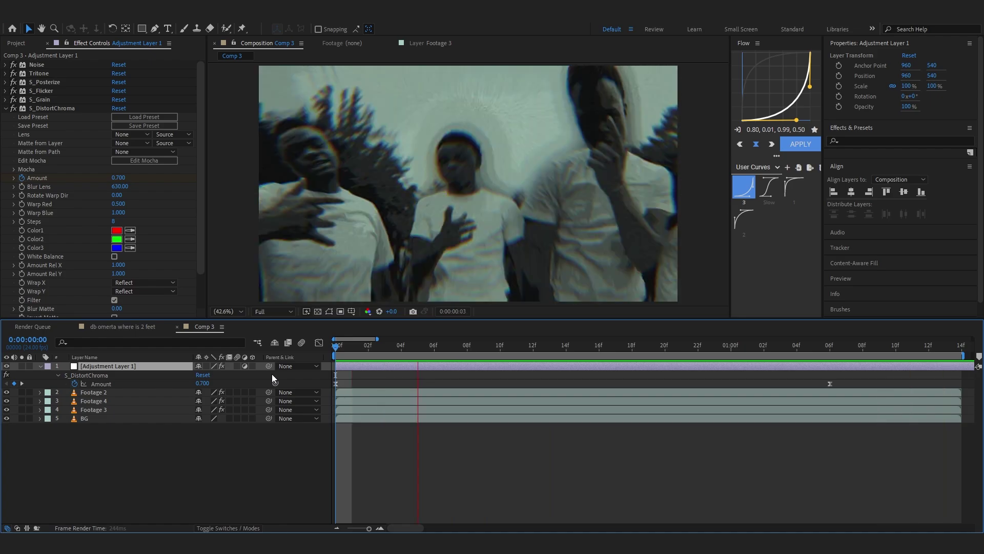
- Apply the Deep Glow effect to the adjustment layer
key(ctrl+space)
text(dee)
click(495, 157)
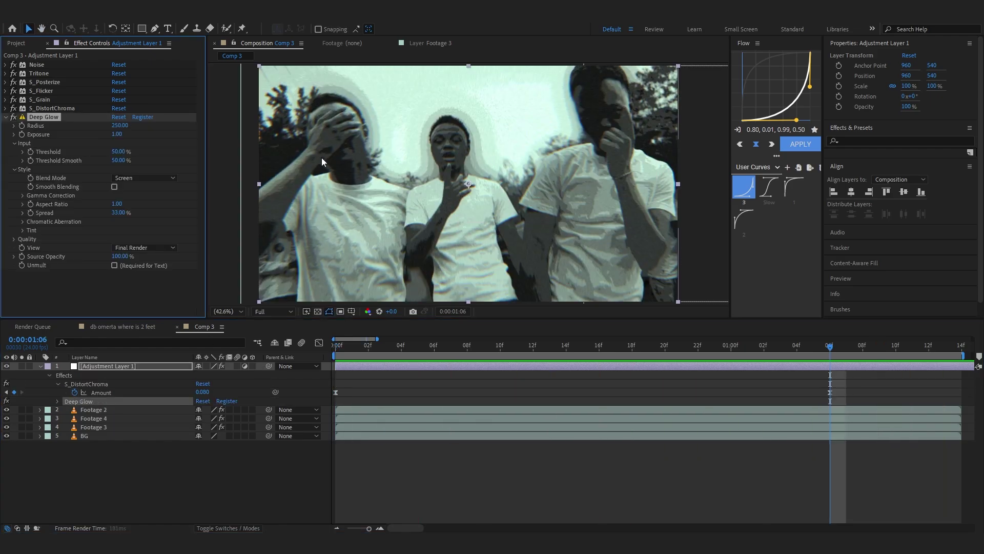
- Tune the Deep Glow effect to a Threshold of 79% and an Exposure of 0.57
drag(132, 150, 92, 137)
- Apply the Exposure effect to the adjustment layer and keyframe its Exposure from 3.07 at 0:00:00:00 to 0 at 0:00:00:10
key(ctrl+space)
text(ex)
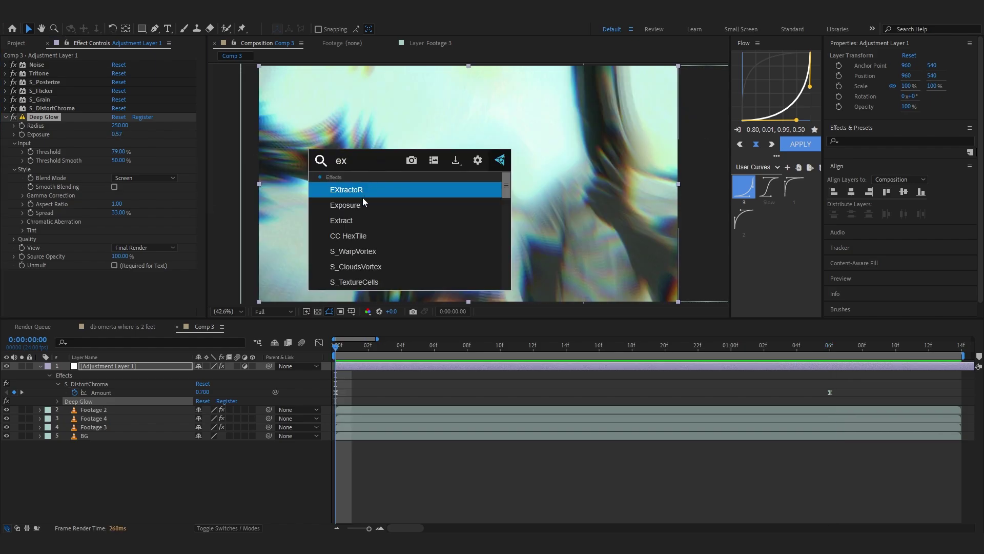
click(362, 201)
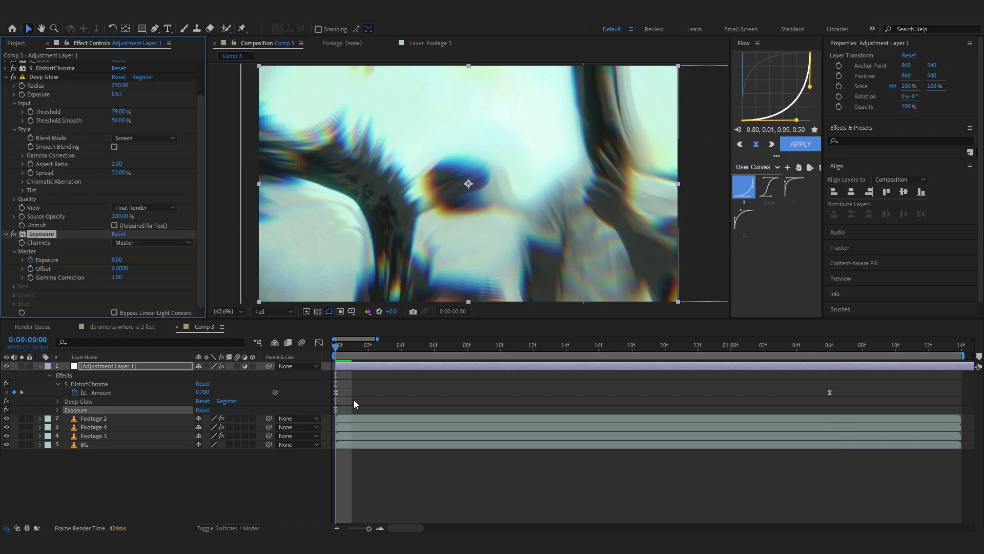
key(u)
key(u)
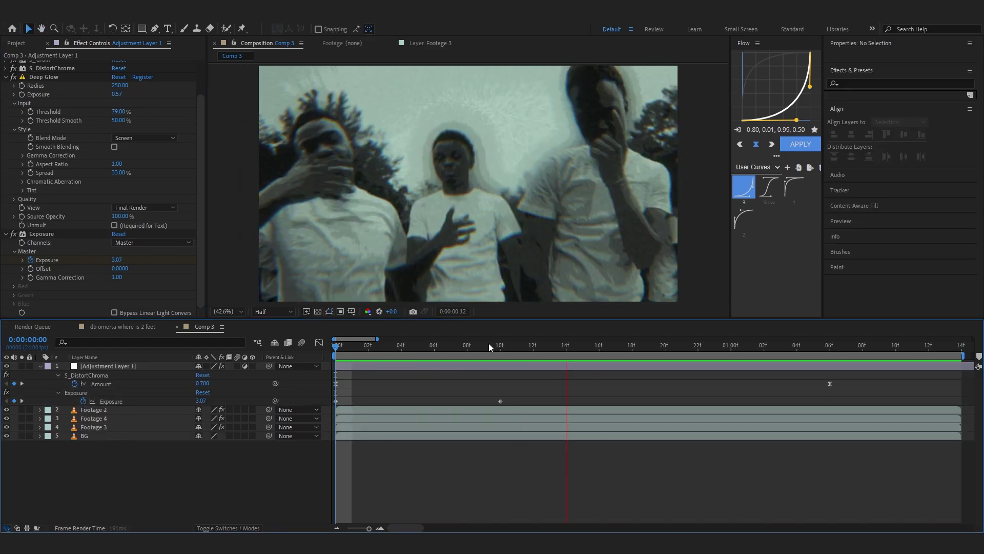
- Change the Highlights colour of the adjustment layer's Tritone effect to white
click(496, 365)
scroll(36, 150, up, 2)
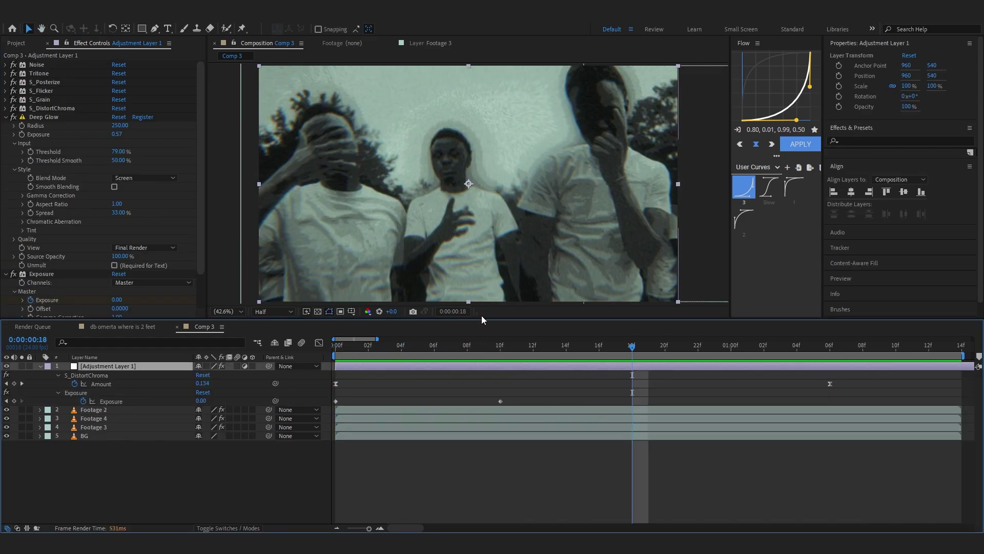
click(660, 344)
click(5, 74)
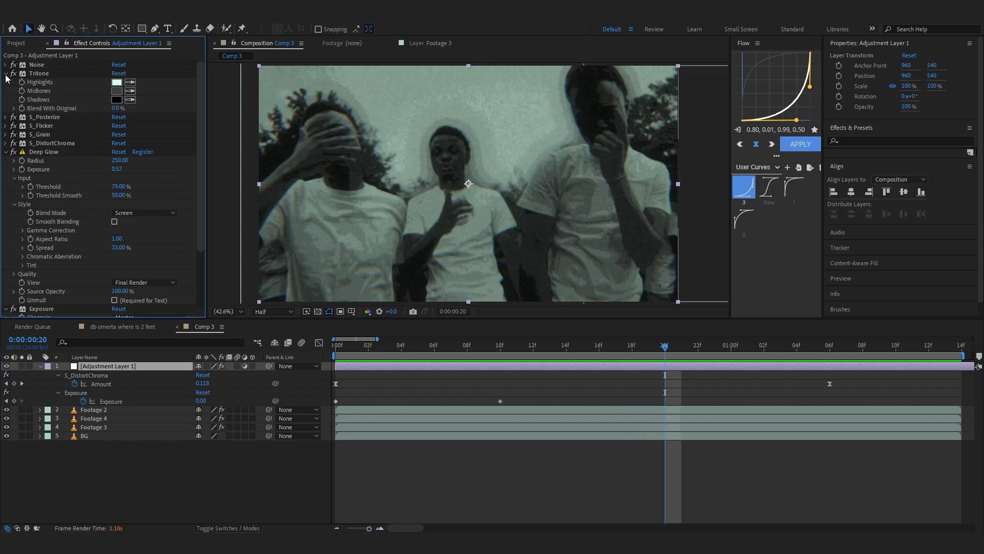
click(116, 82)
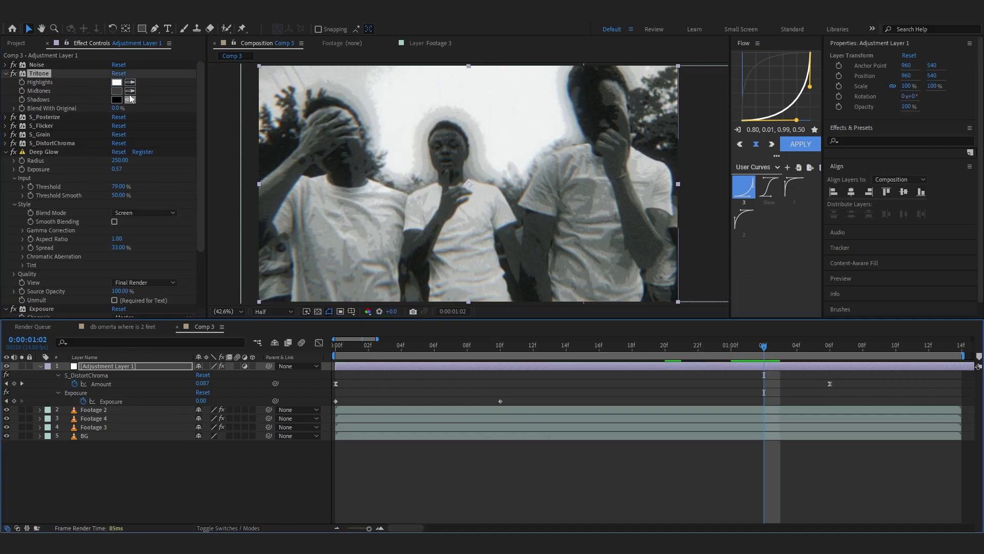
- Set the Tritone Midtones to the dark grey-green 29312D and scrub through the composition to check the look
click(117, 90)
mouse_move(514, 374)
mouse_down()
mouse_move(550, 392)
mouse_move(504, 396)
mouse_move(522, 413)
mouse_up()
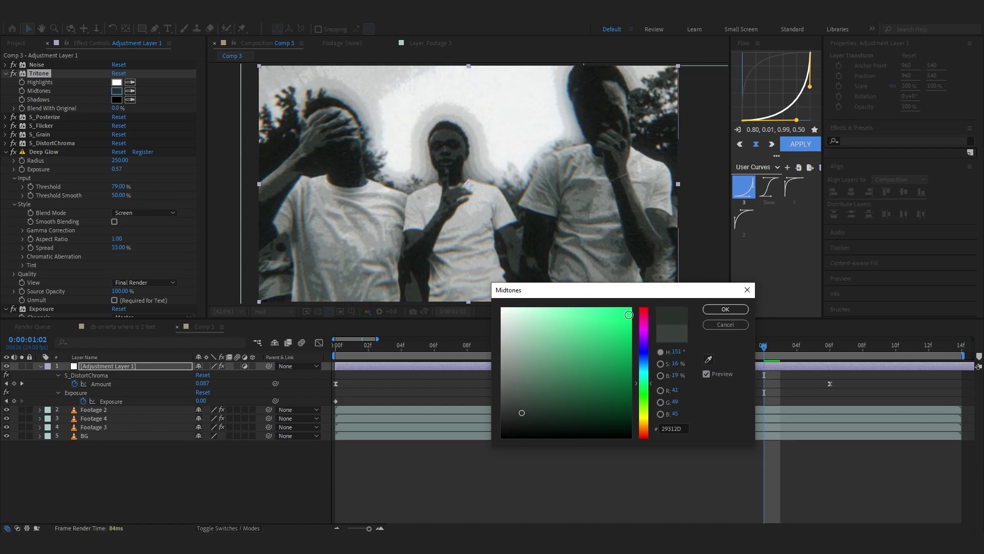
click(725, 309)
drag(763, 347, 843, 392)
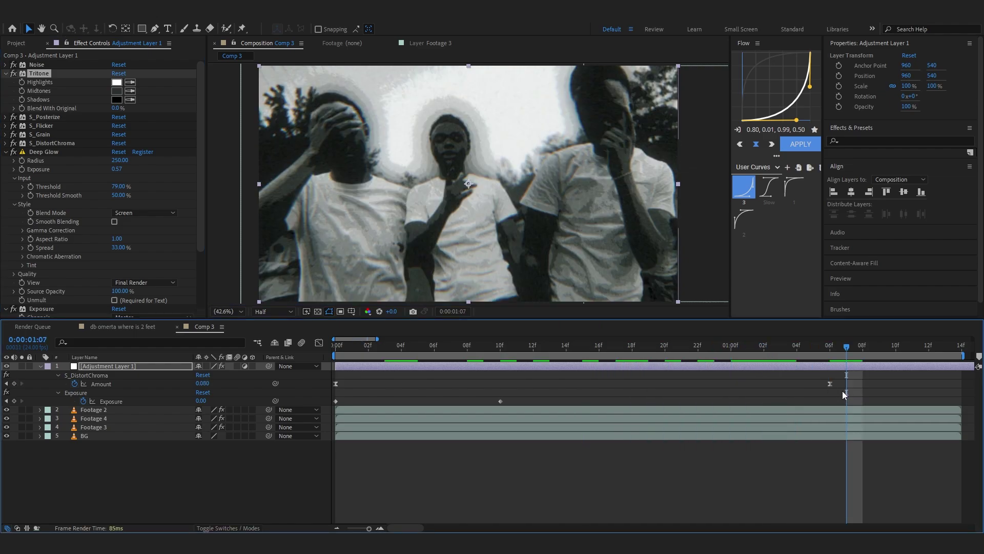